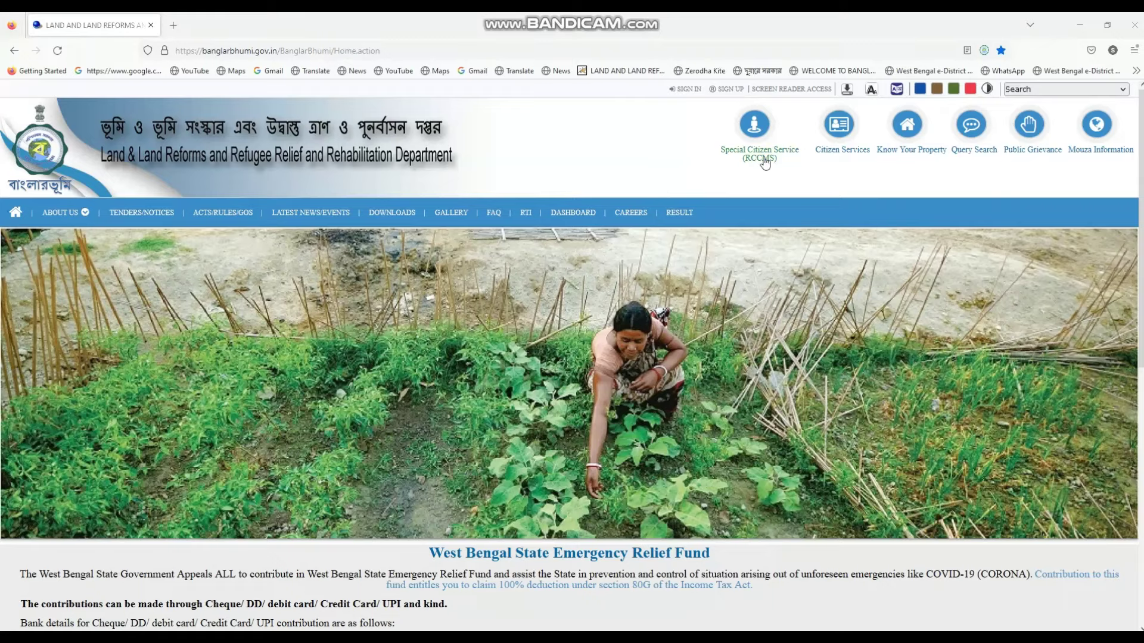
Open the Citizen Services popup from the Banglarbhumi home page
left_click(849, 126)
Choose ROR Request under Service Delivery to bring up the login window
left_click(439, 181)
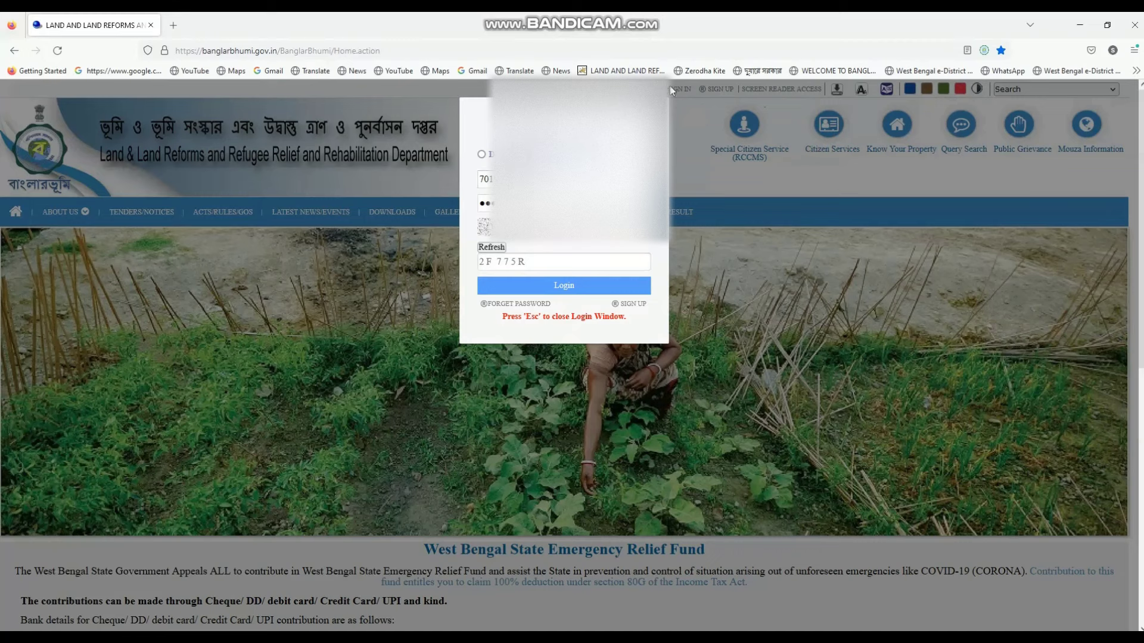
Log in and exit the Disclaimer to reach the ROR Request Detail form
left_click(555, 287)
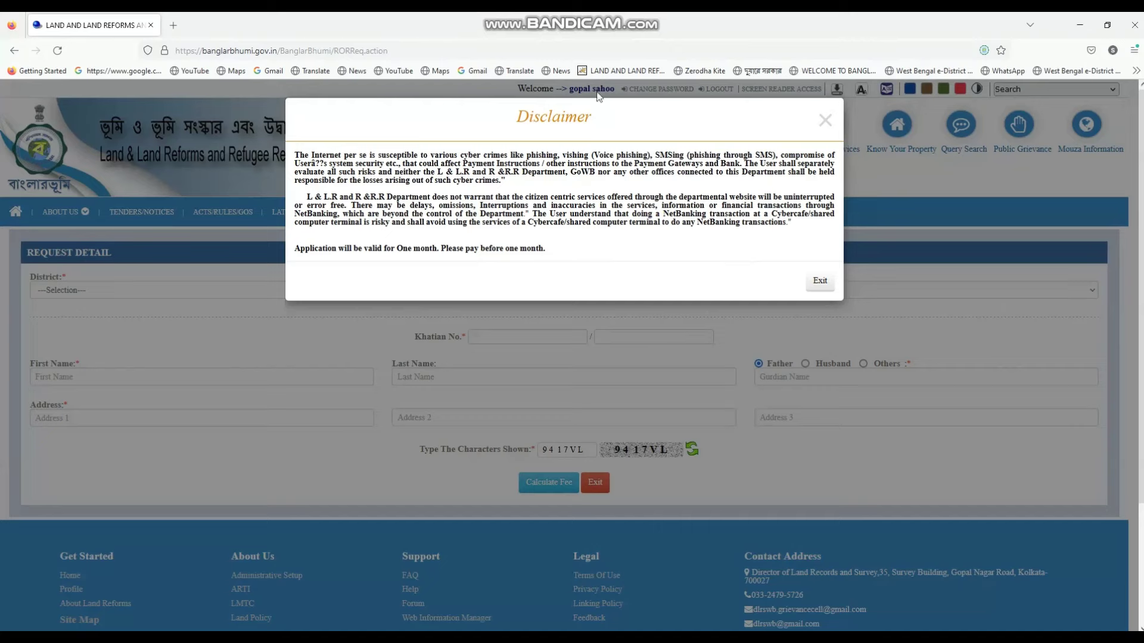
left_click(819, 281)
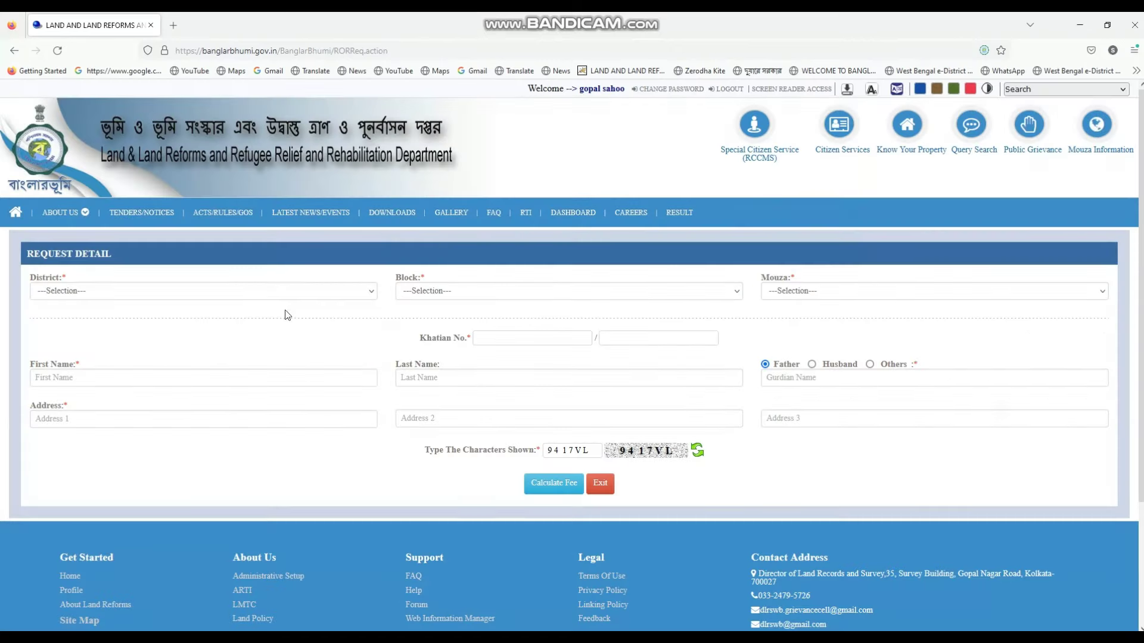
Select district [11] PURBA MEDINIPUR, with block CONTAI-2 as a first pick
left_click(60, 296)
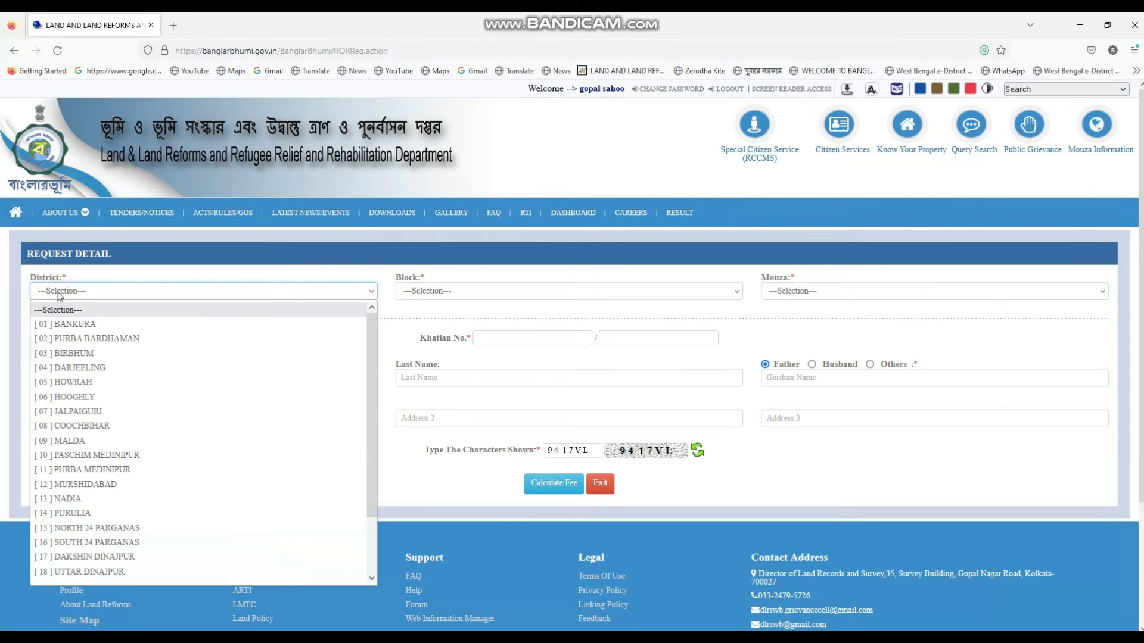
left_click(94, 470)
left_click(436, 297)
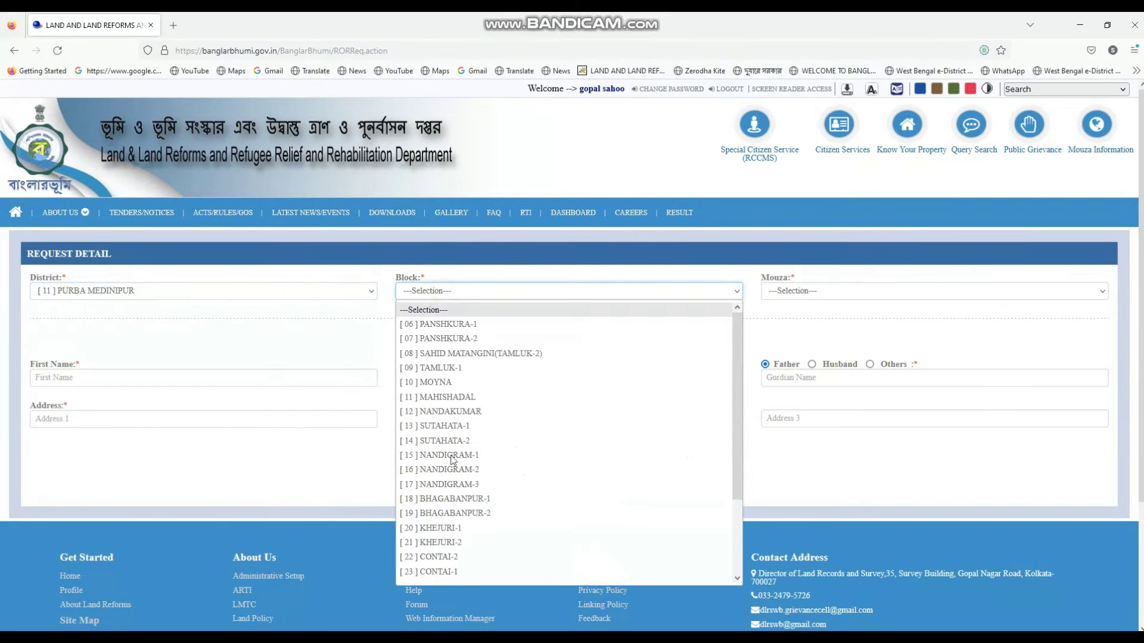
left_click(456, 557)
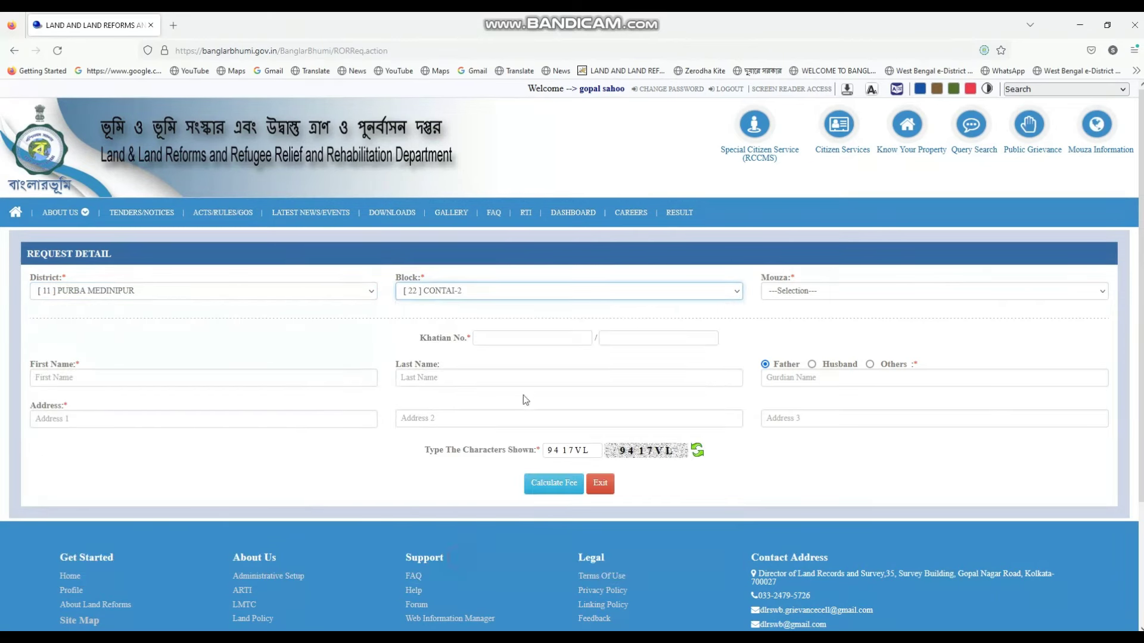
left_click(789, 295)
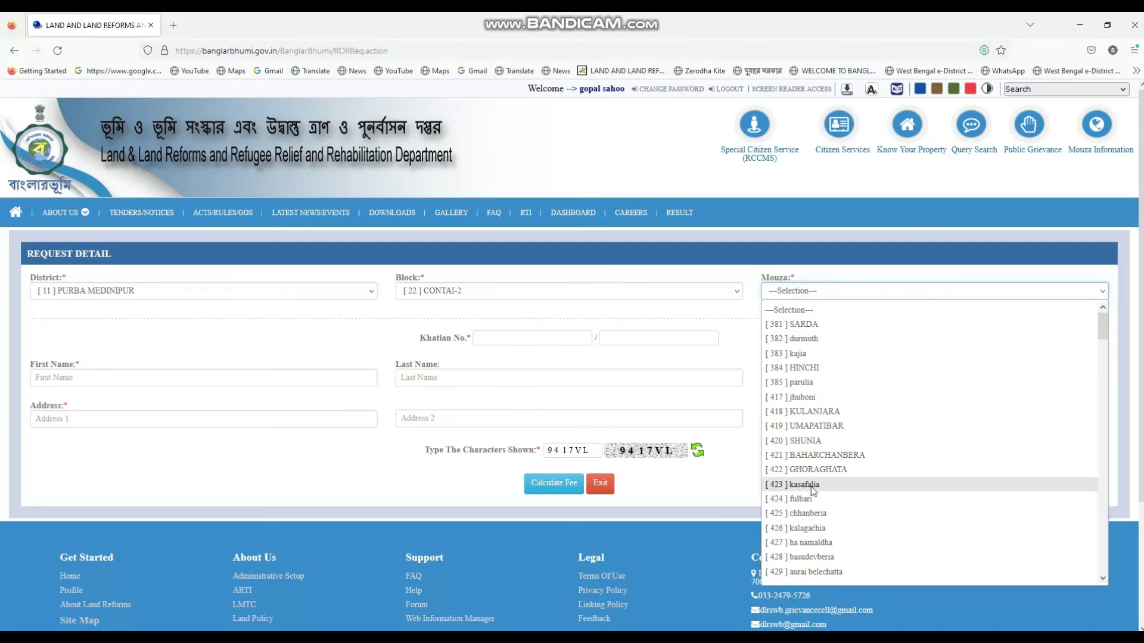
scroll(810, 453, "down", 15)
scroll(796, 391, "up", 3)
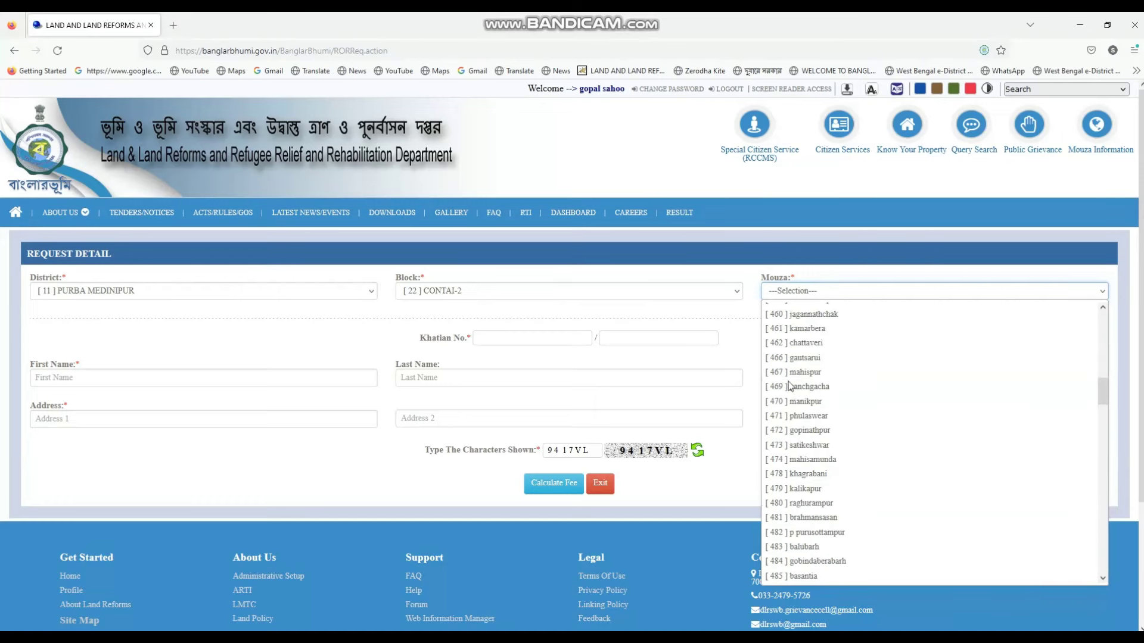
left_click(689, 298)
Change the block to [24] CONTAI-3 and pick mouza [468] Kukura Aul
left_click(682, 295)
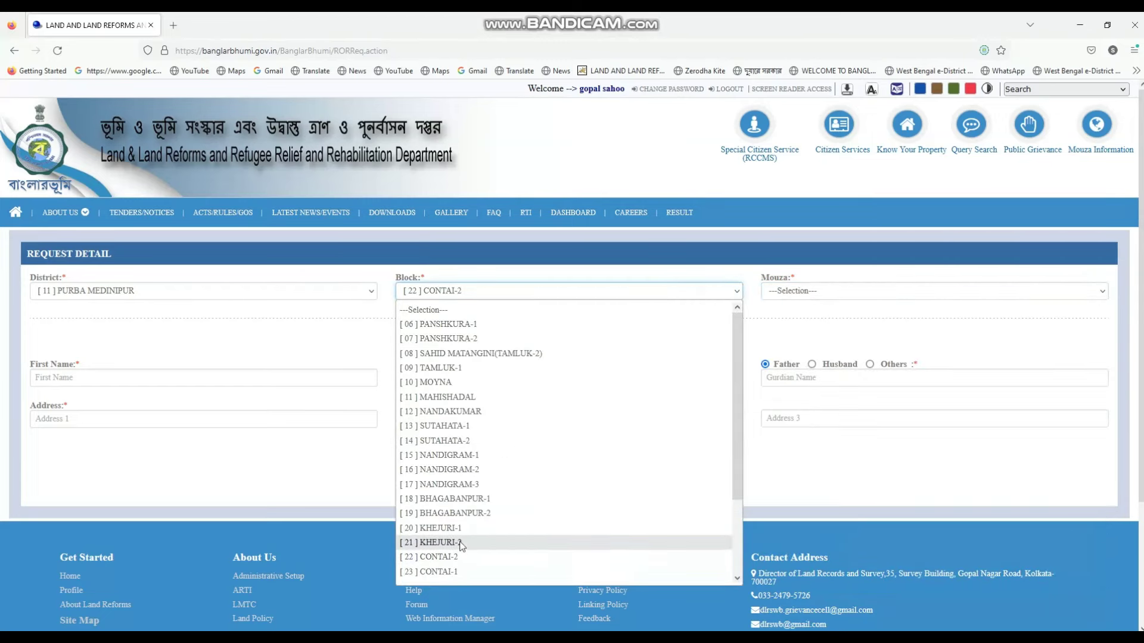
scroll(460, 547, "down", 2)
left_click(451, 499)
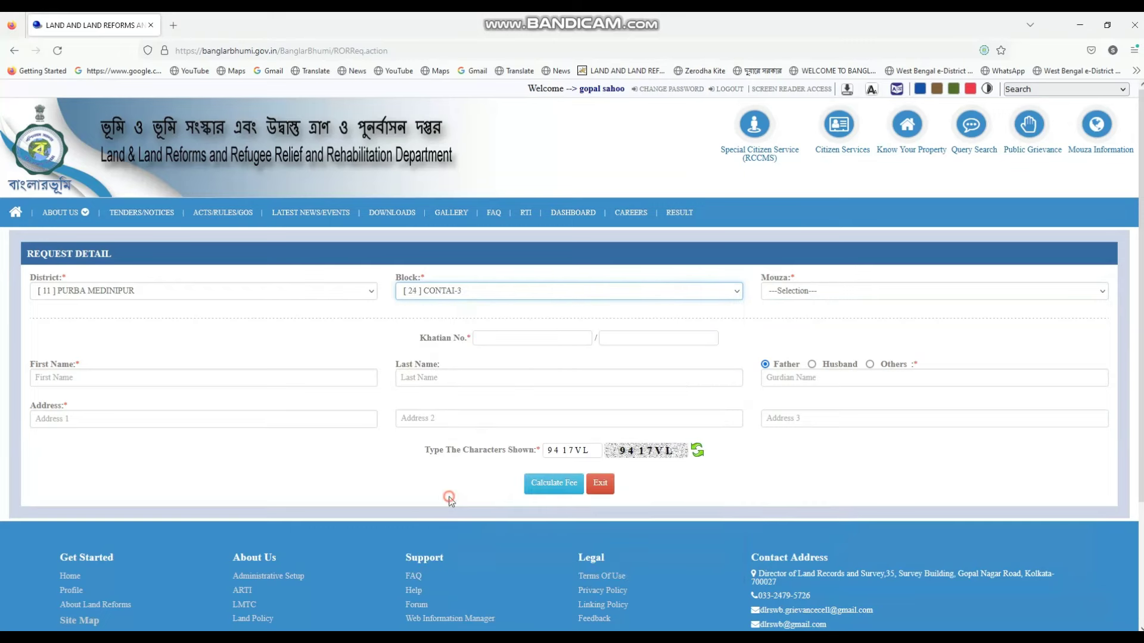
left_click(794, 290)
scroll(838, 478, "down", 20)
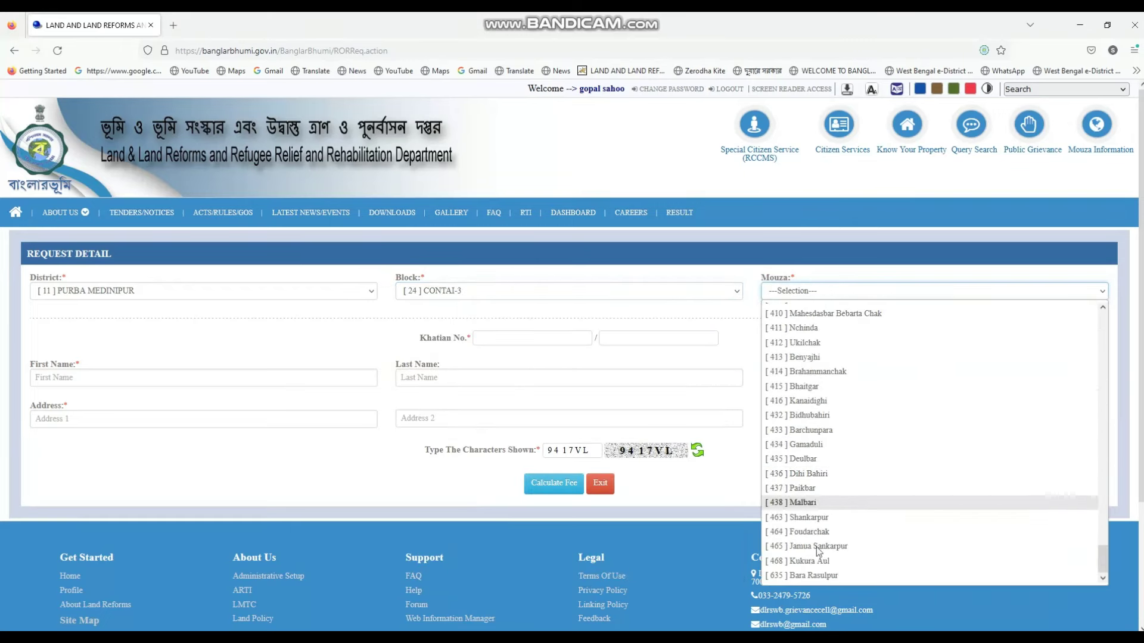
left_click(804, 561)
Enter Khatian number 890 and put the cursor in the applicant's First Name field
left_click(494, 335)
type("890")
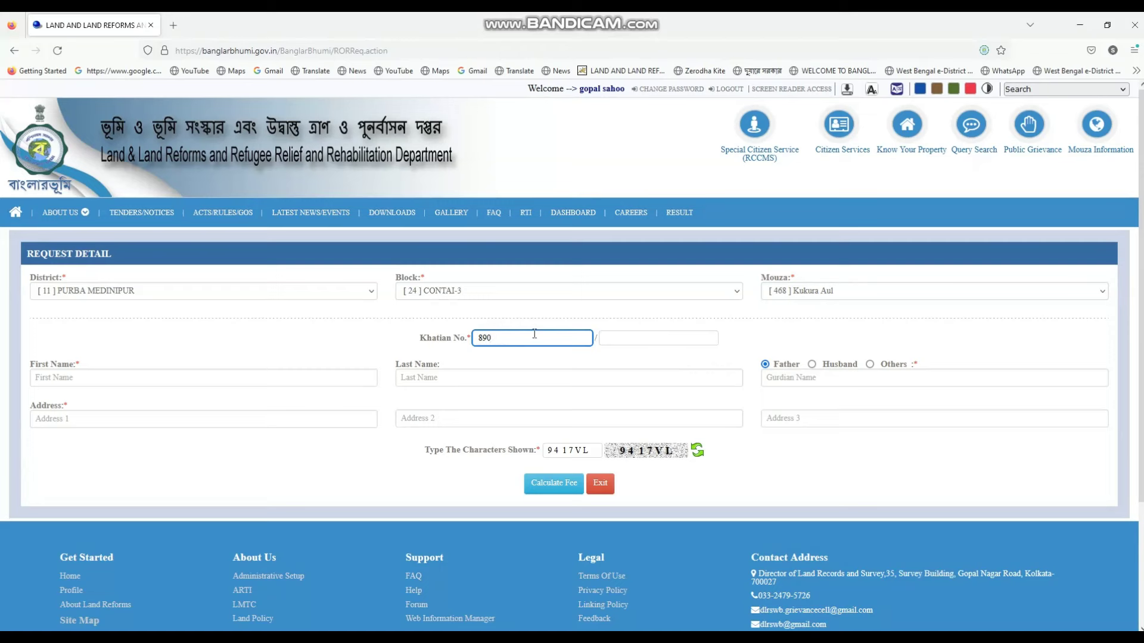
left_click(622, 338)
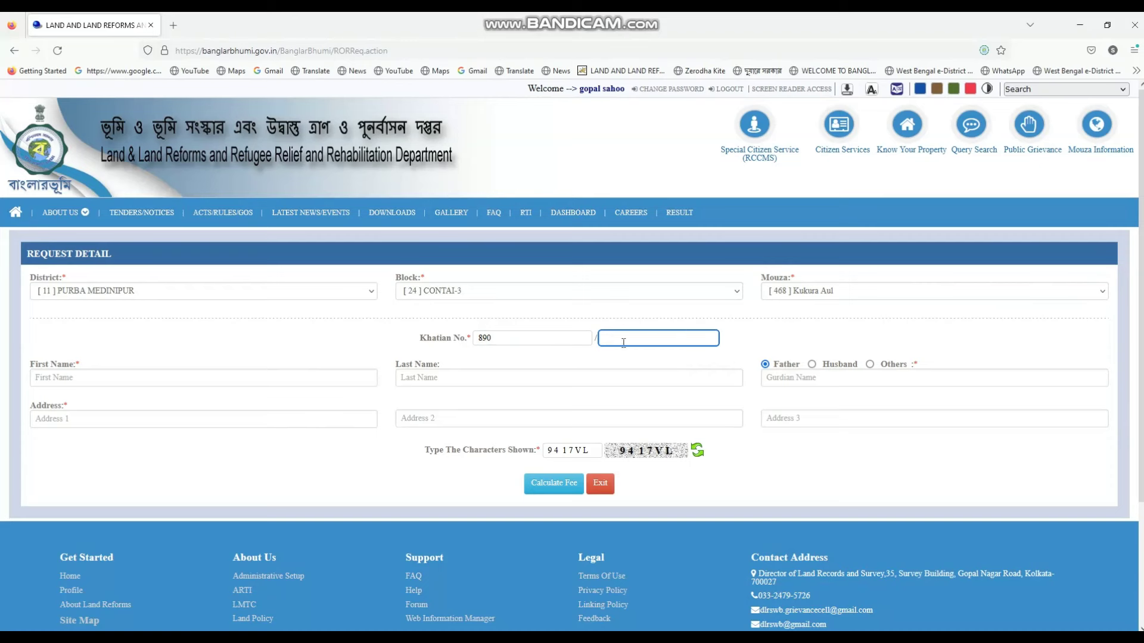
left_click(509, 337)
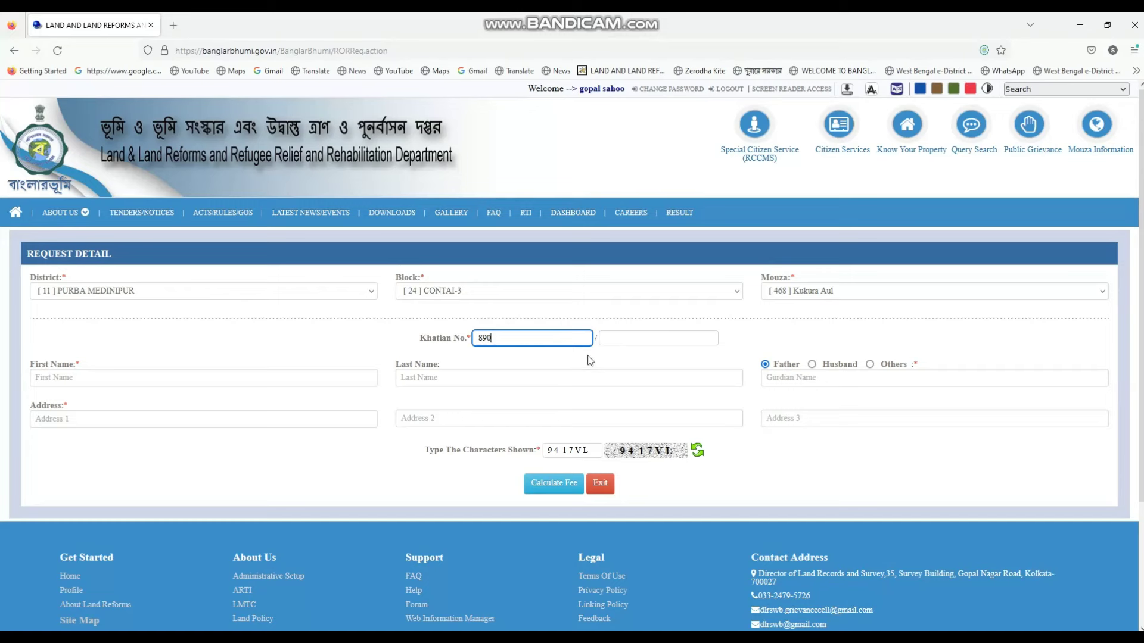
left_click(619, 339)
left_click(498, 337)
left_click(78, 376)
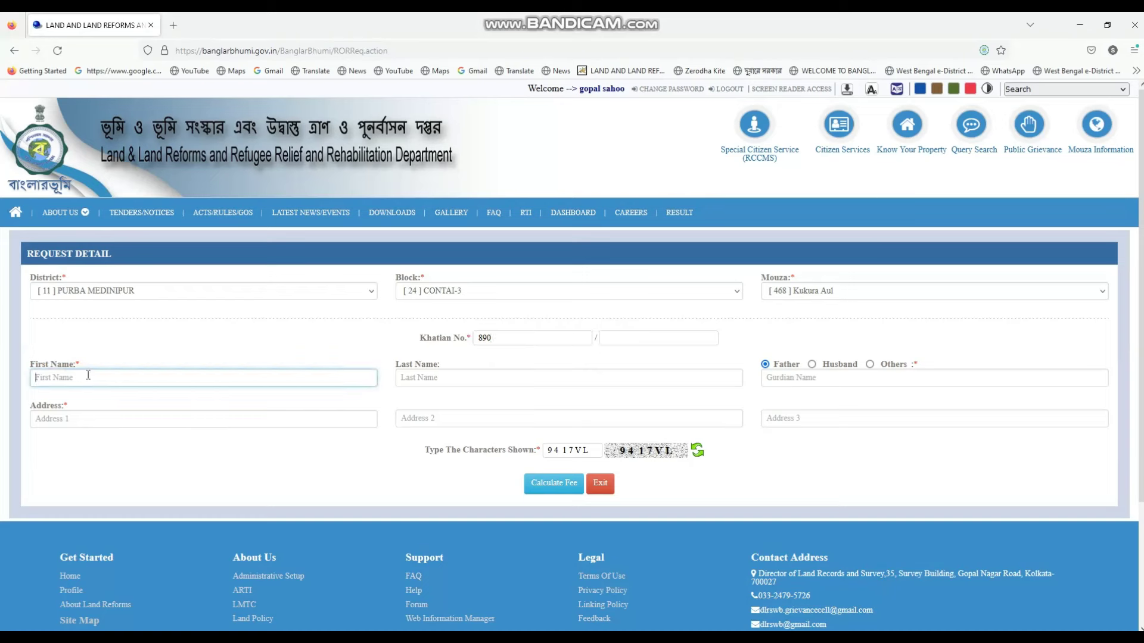
left_click(432, 379)
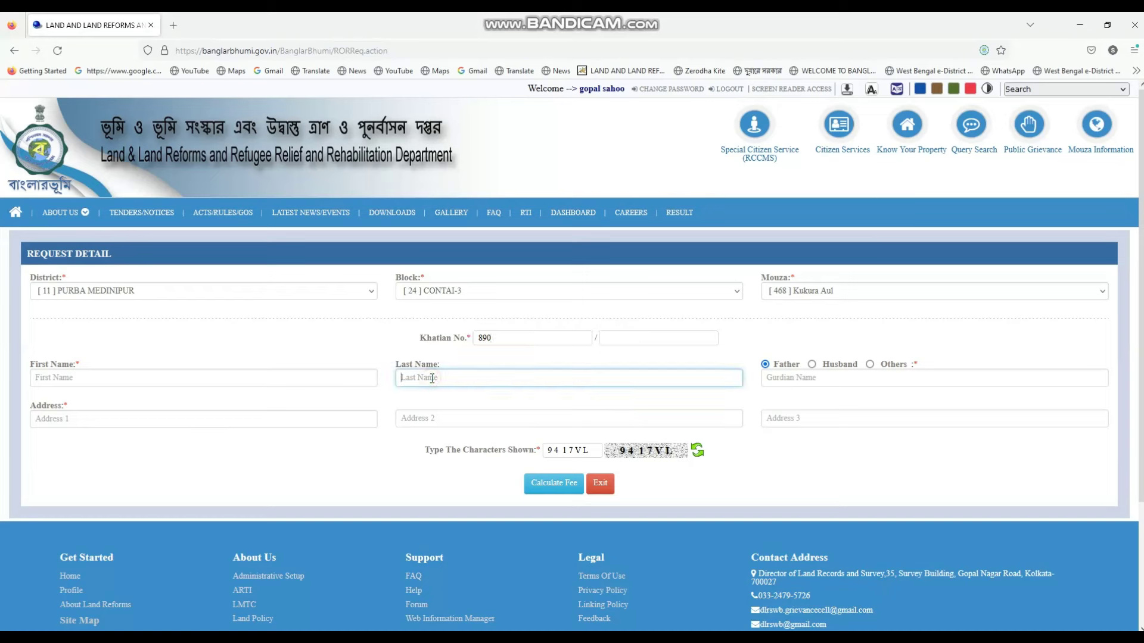
left_click(794, 375)
left_click(55, 377)
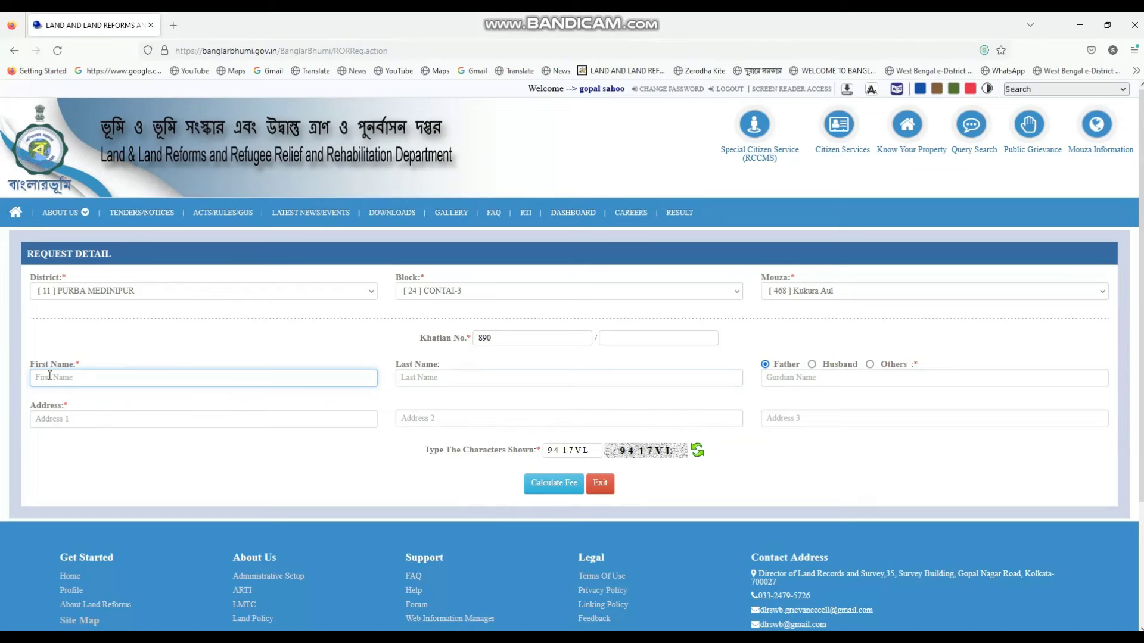
Fill First Name 'A', Guardian Name 'B' and Address 1 'C'
type("A")
key("Tab")
key("Tab")
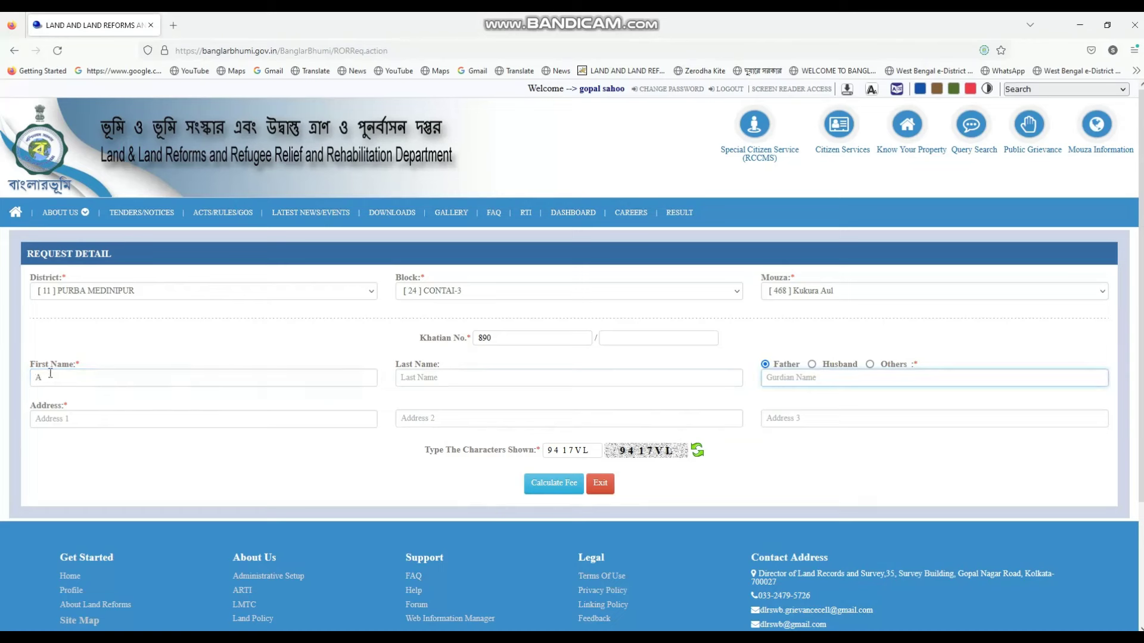
type("B")
key("Tab")
type("C")
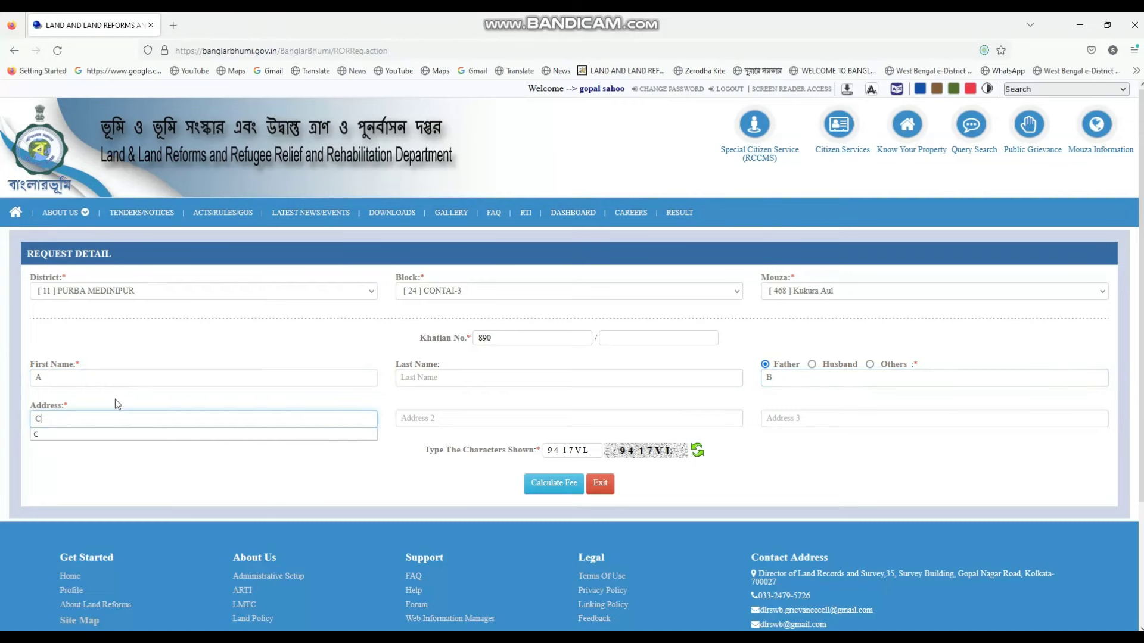
key("Tab")
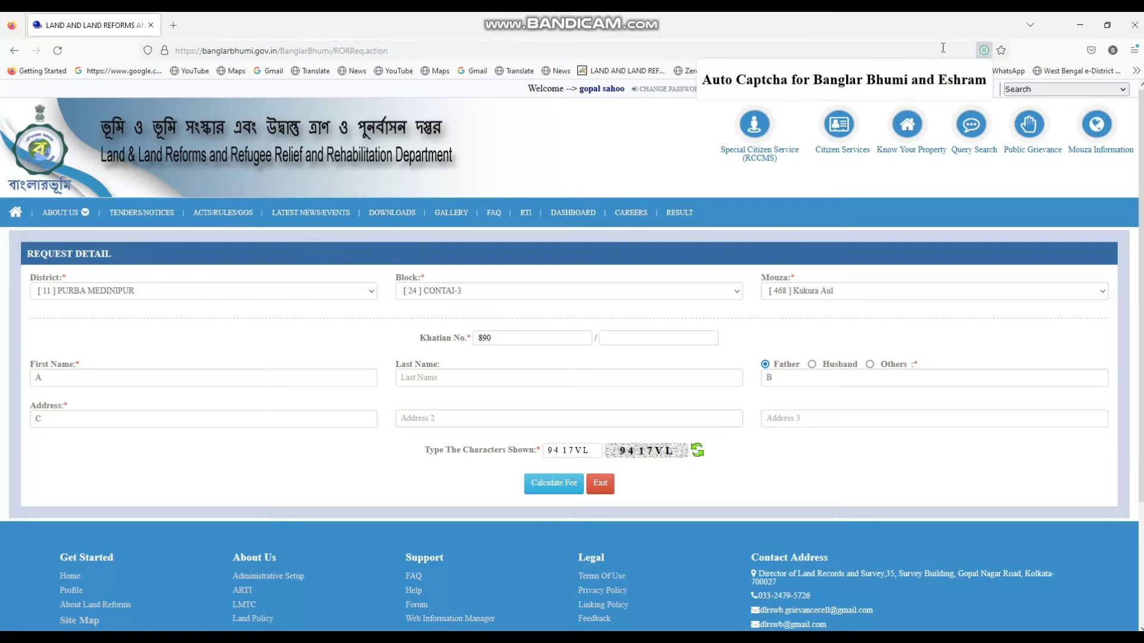
Close the Auto Captcha helper popup, leaving captcha 9417VL entered on the form
left_click(917, 20)
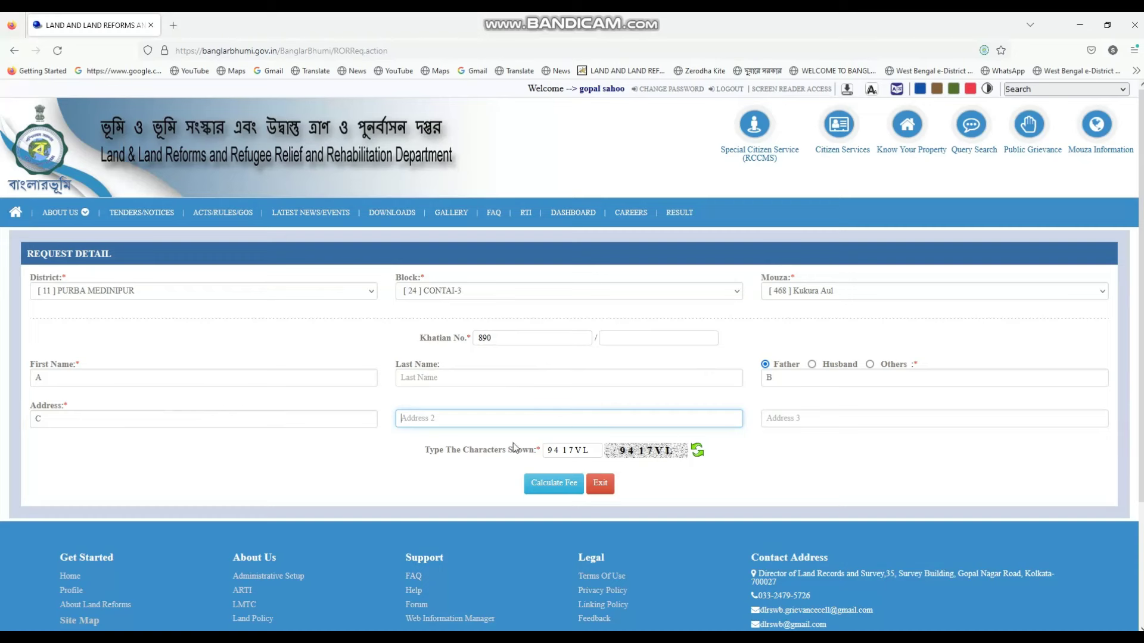
Calculate the fee, producing an application number, 2 pages and a process fee of 30
left_click(564, 484)
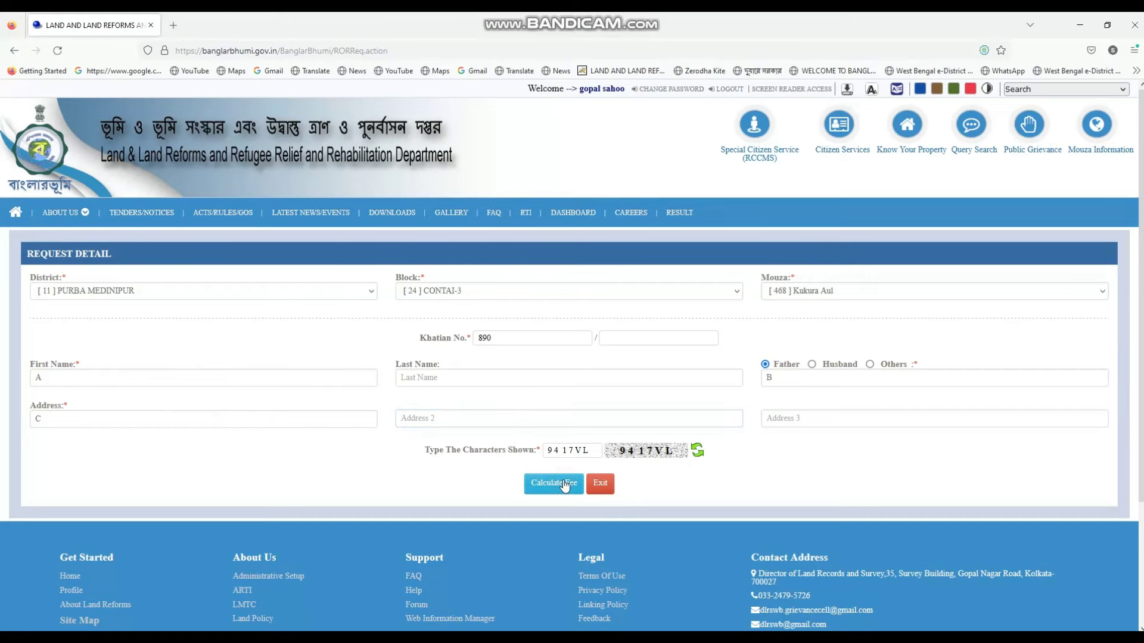
scroll(656, 312, "down", 3)
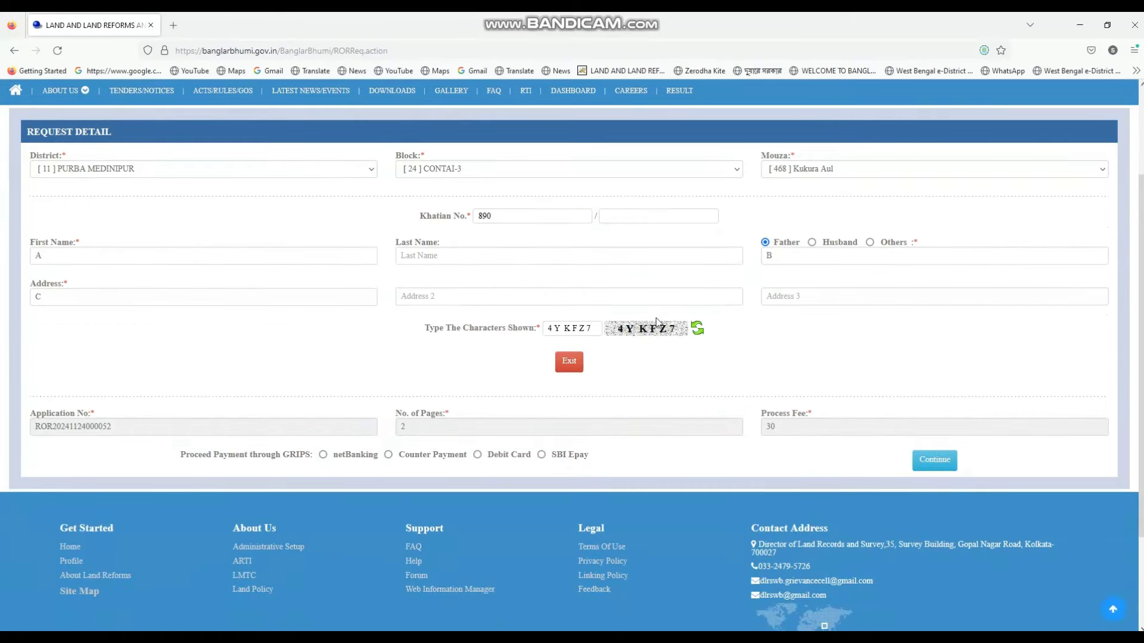
scroll(657, 319, "up", 2)
scroll(657, 319, "up", 1)
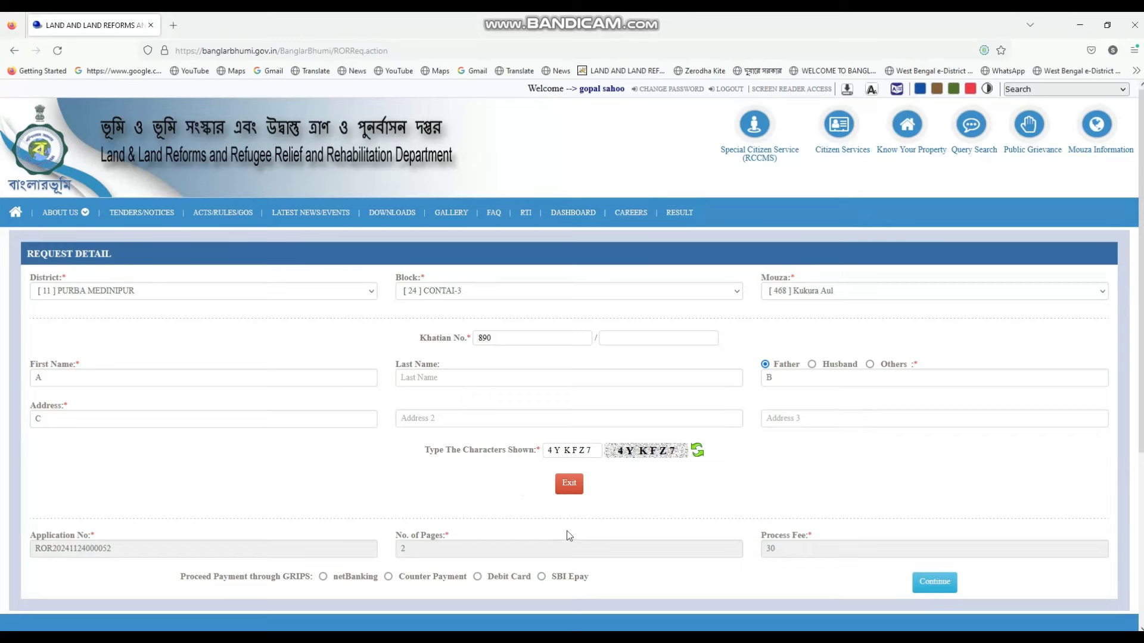
Scroll to 'Proceed Payment through GRIPS' and choose SBI Epay as the payment method
scroll(567, 530, "down", 2)
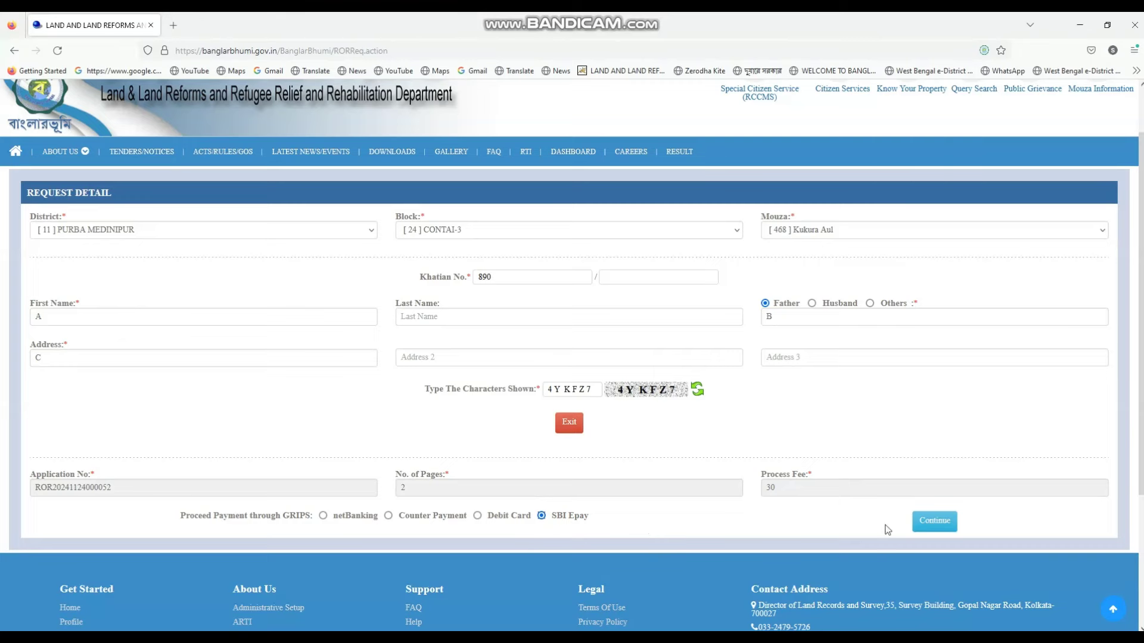
Continue past the payment disclaimer to the GRIPS 2.0 payment site for the 30 fee
left_click(934, 524)
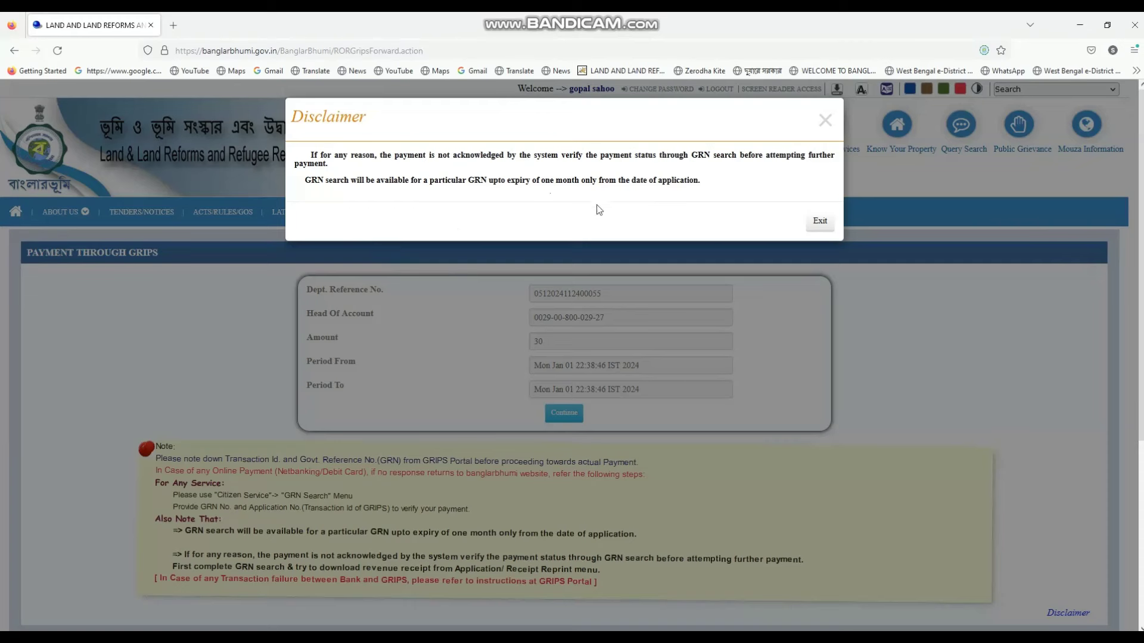
left_click(814, 226)
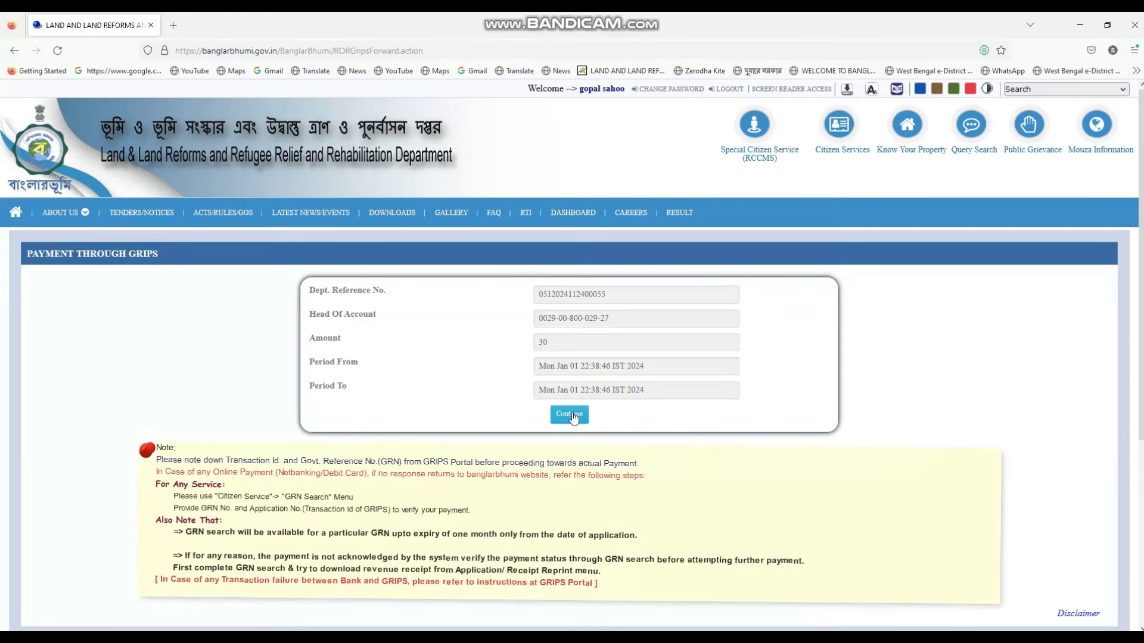
left_click(565, 417)
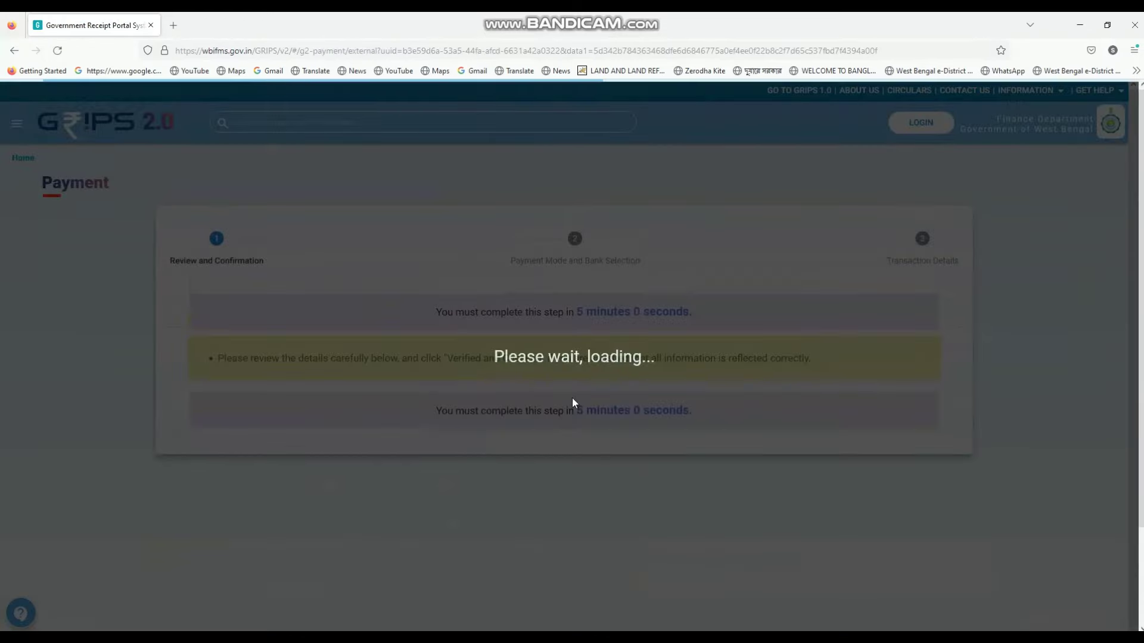
Review the ₹30 SBI Epay payment details and tick 'Verified and checked'
scroll(572, 397, "down", 5)
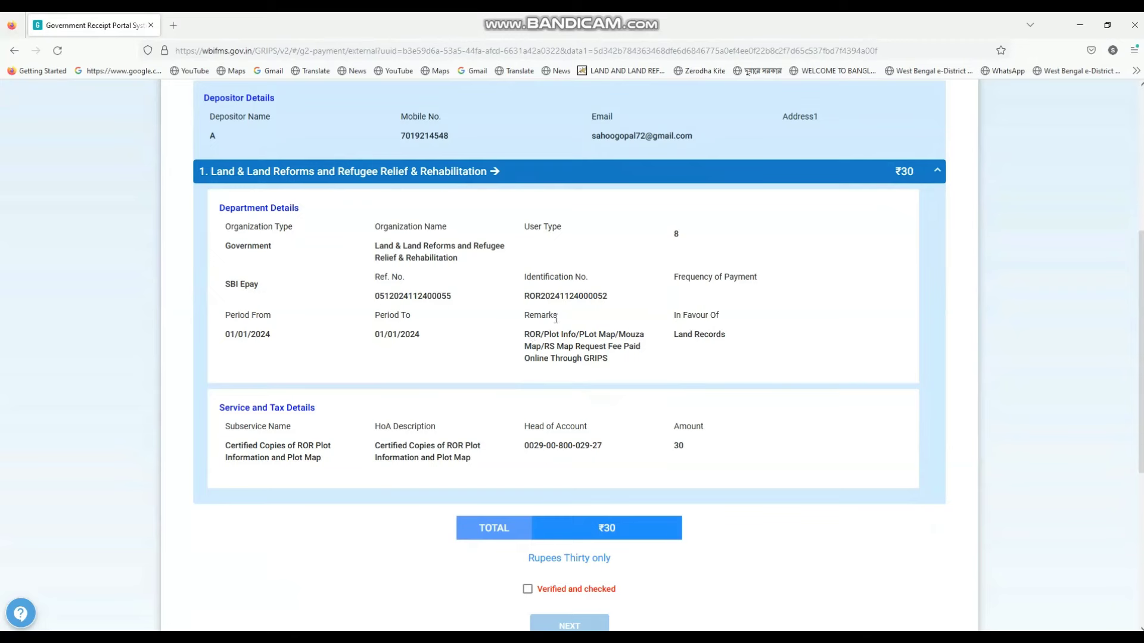
scroll(573, 351, "down", 3)
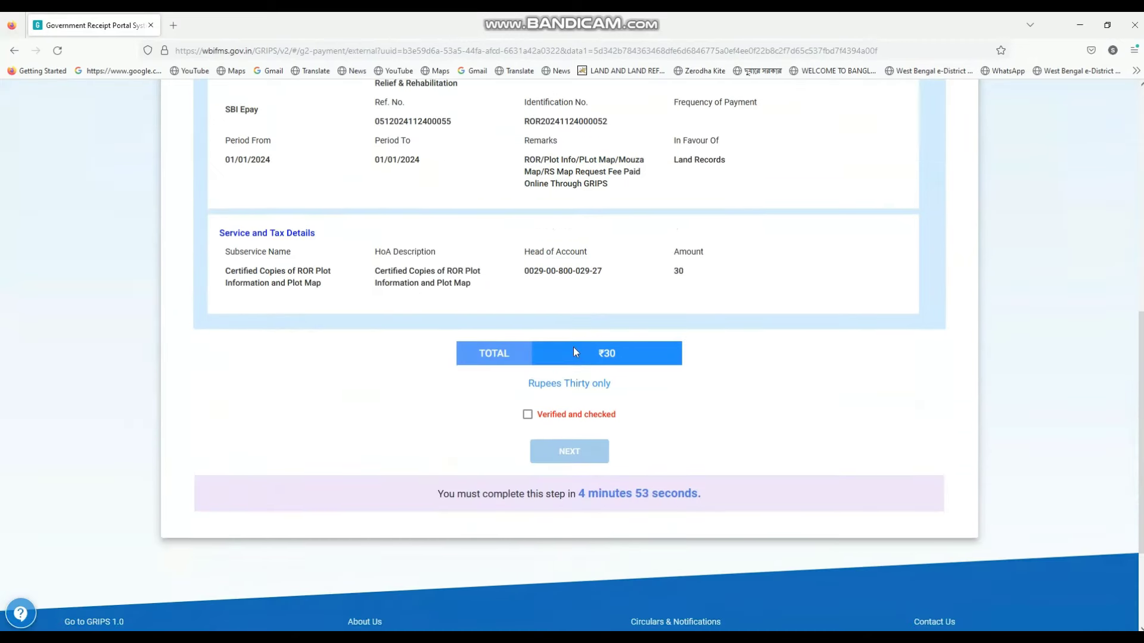
scroll(573, 352, "up", 5)
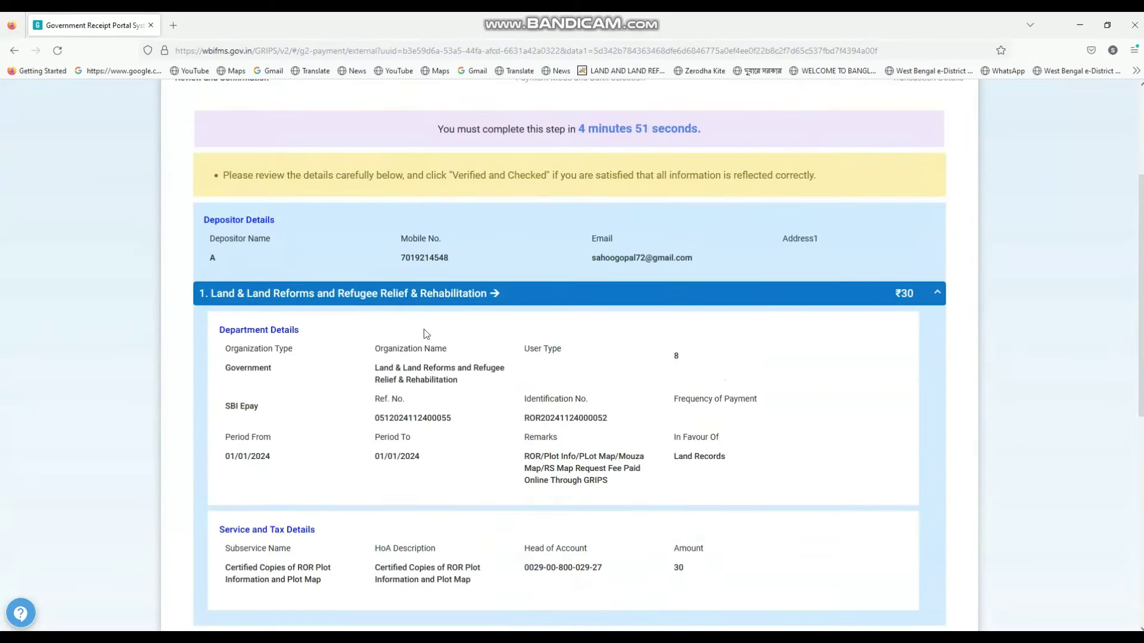
scroll(487, 321, "down", 5)
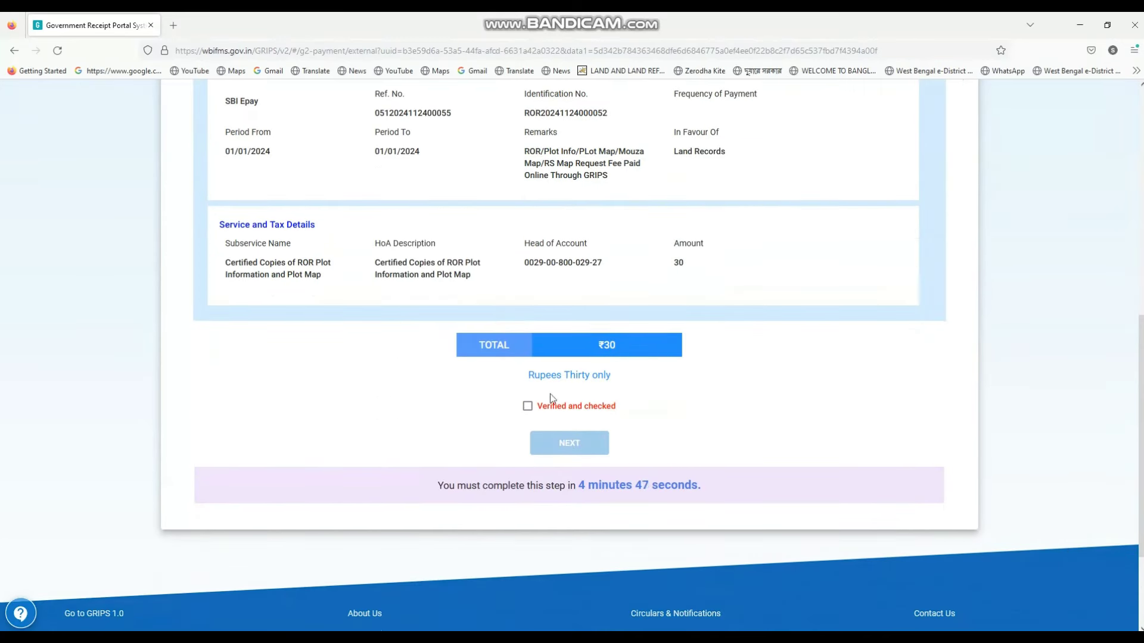
left_click(528, 406)
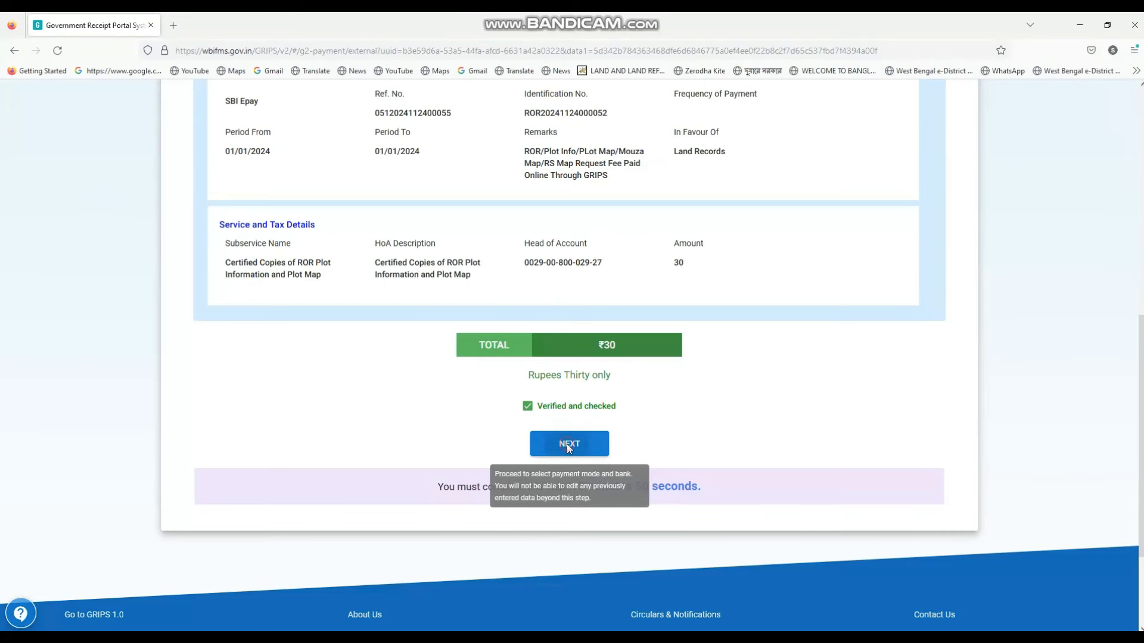
Choose SBI Epay via Payment Gateway/Bank and generate the GRIPS Payment ID and GRN
left_click(566, 444)
left_click(291, 224)
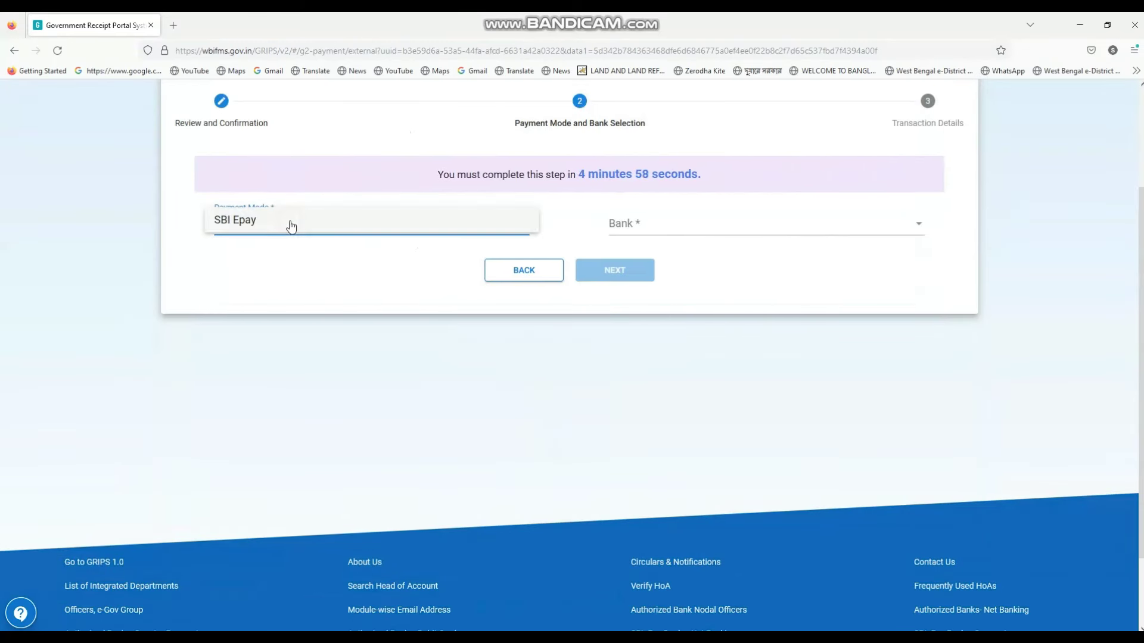
left_click(291, 221)
left_click(639, 225)
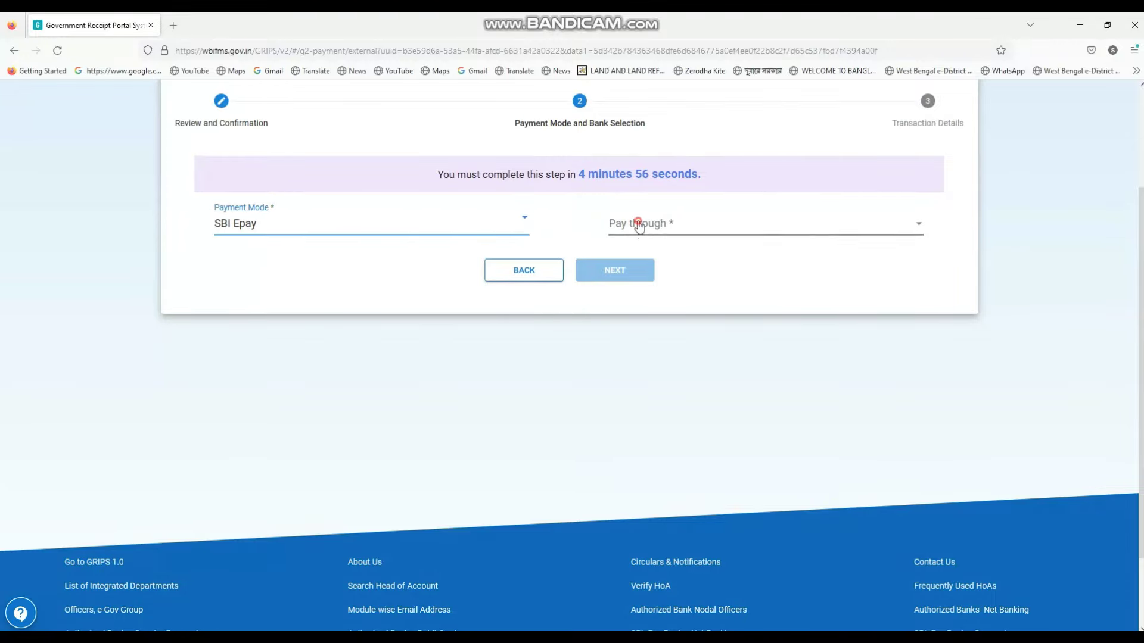
left_click(638, 222)
left_click(612, 274)
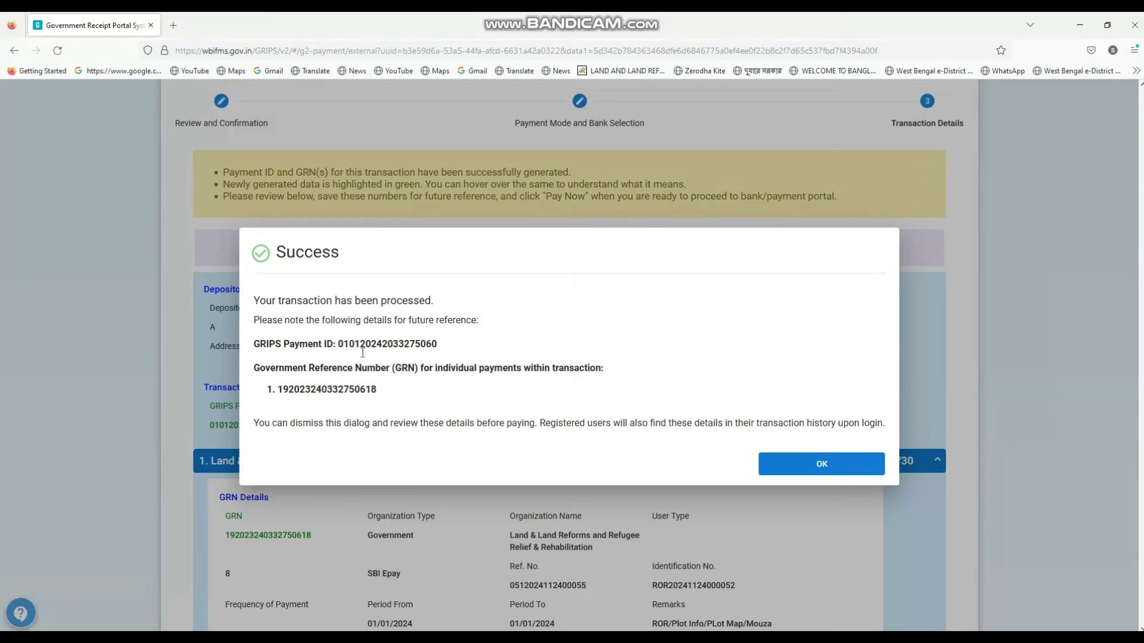
Acknowledge the Success notice and proceed with PAY NOW to SBI ePay for 30.00
left_click(809, 469)
scroll(524, 409, "down", 8)
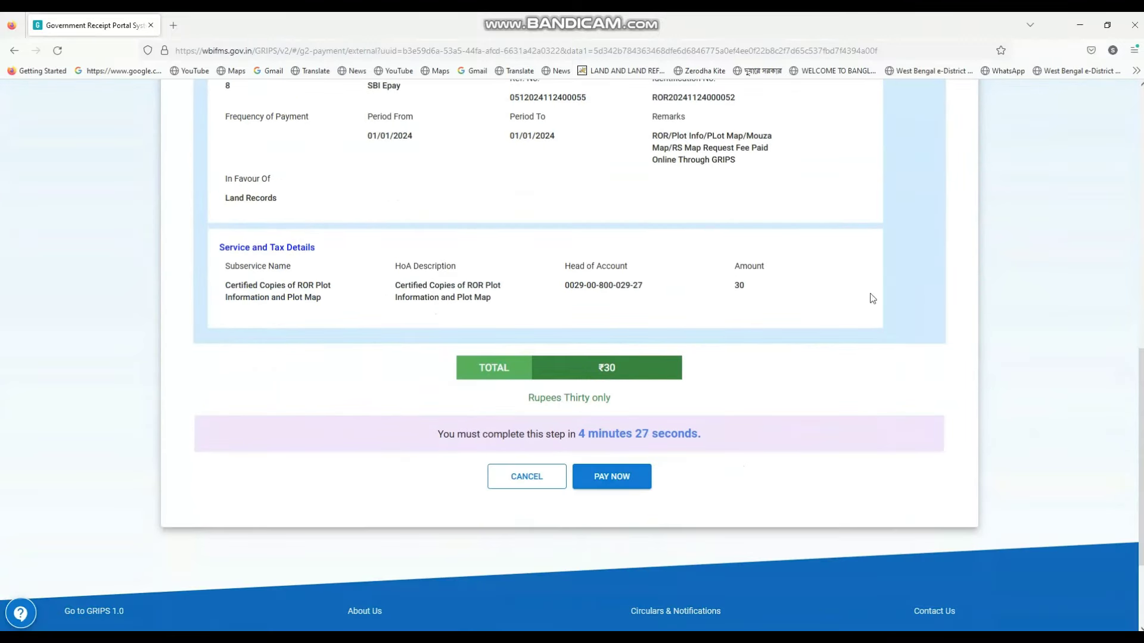
left_click(610, 480)
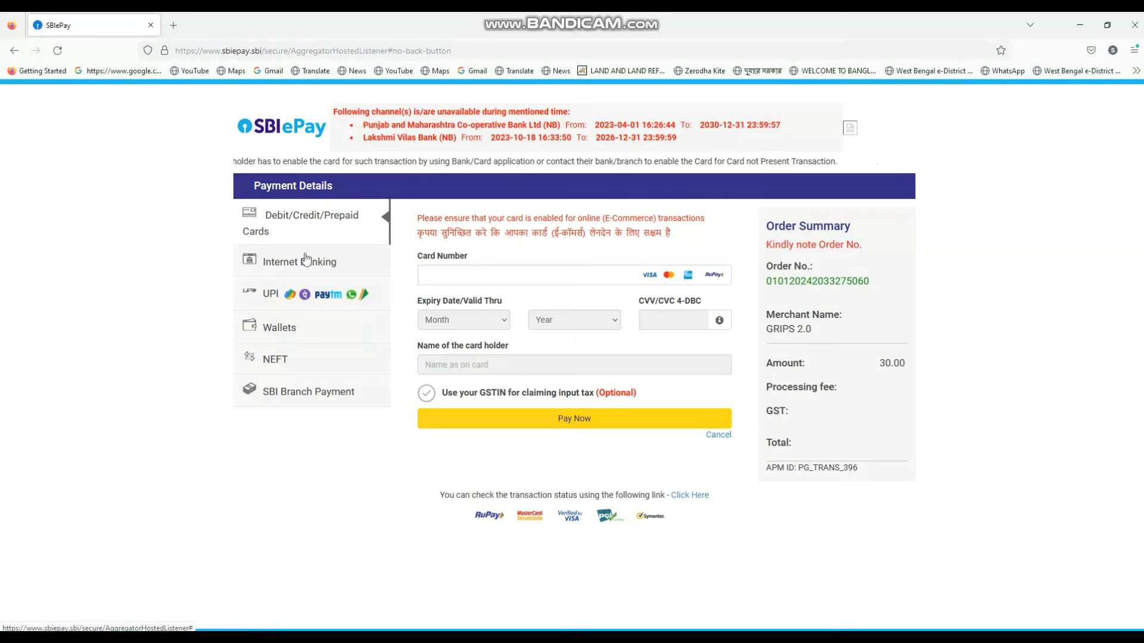
Switch the SBI ePay payment method to UPI
left_click(307, 301)
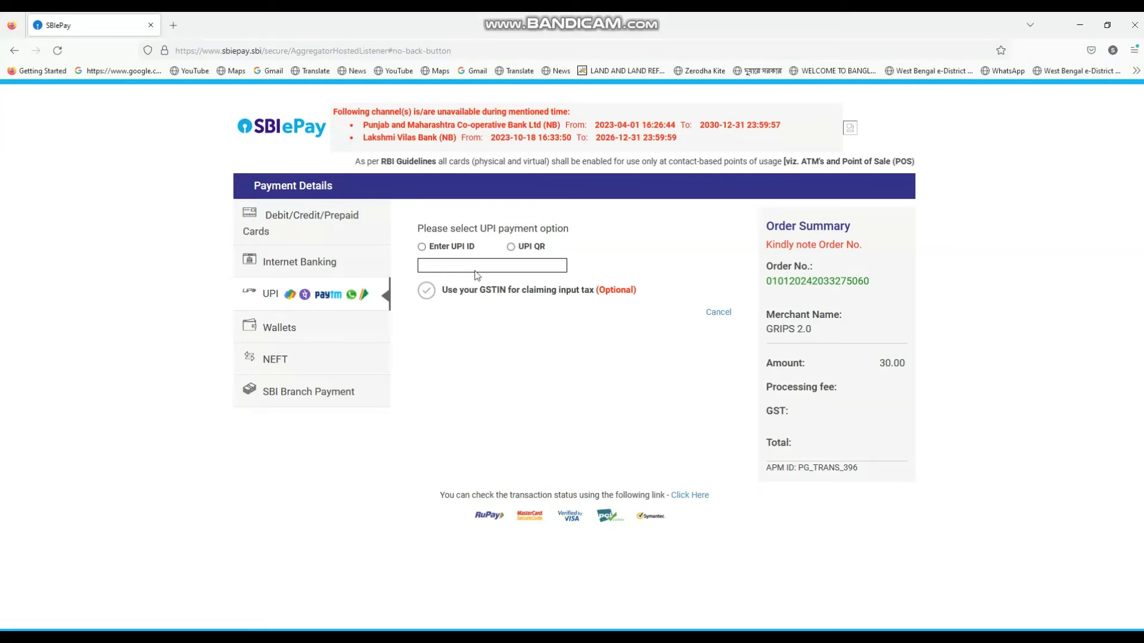
Pay the ₹30 by UPI QR code, then download the paid challan
left_click(511, 246)
left_click(571, 318)
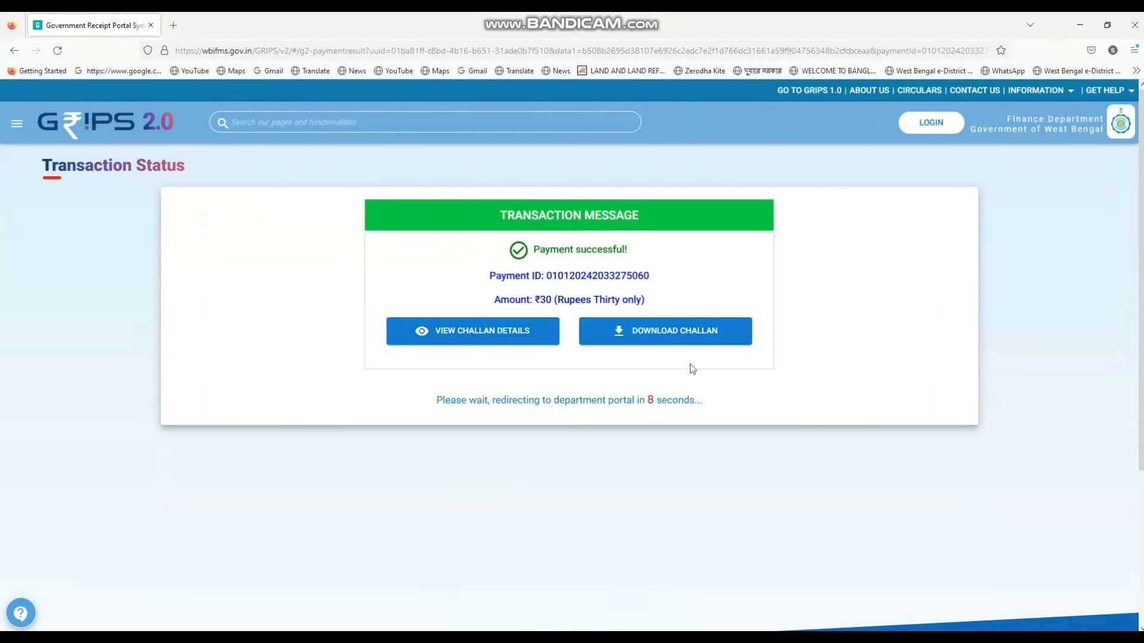
left_click(645, 336)
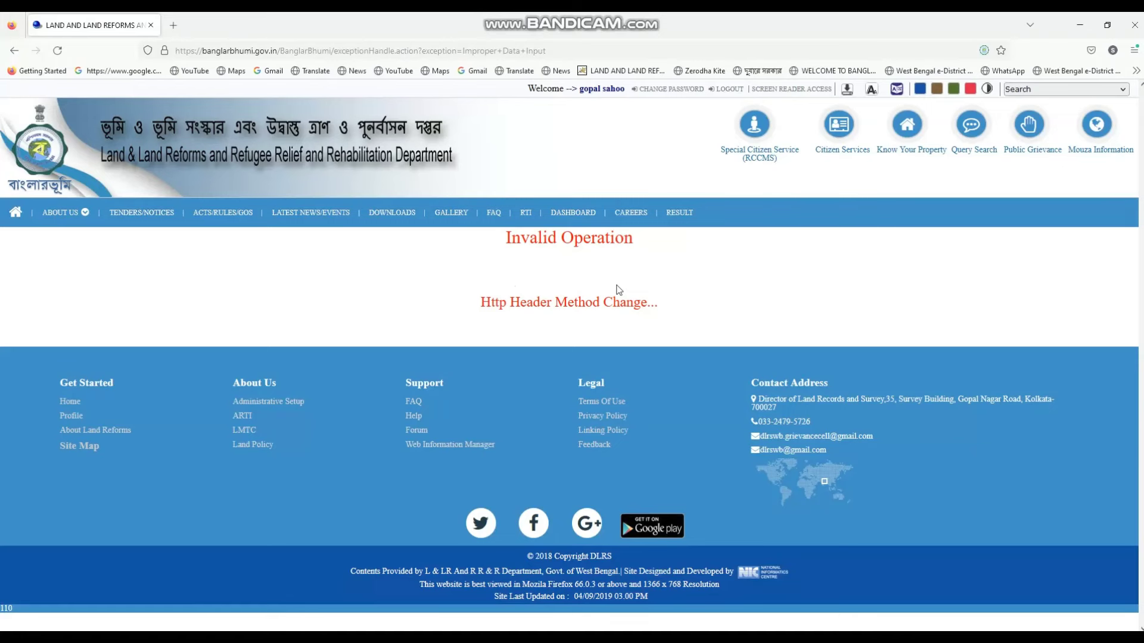
Search Google for 'GRIPS' in a new tab and open the Government Receipt Portal System (v2.0)
left_click(175, 27)
left_click(455, 207)
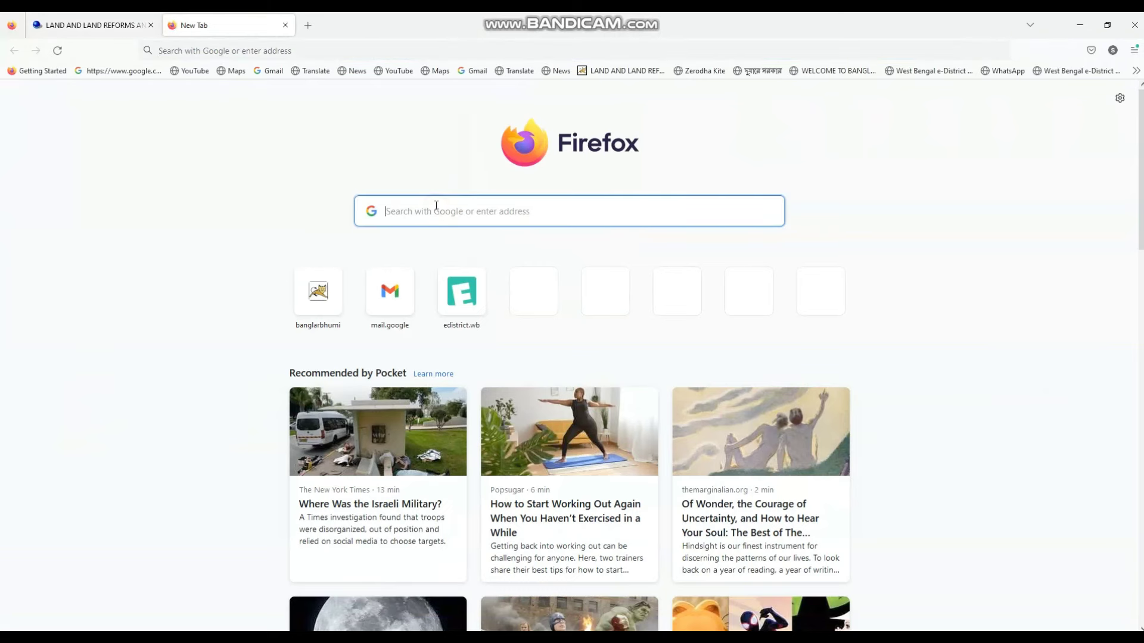
type("GRIPS")
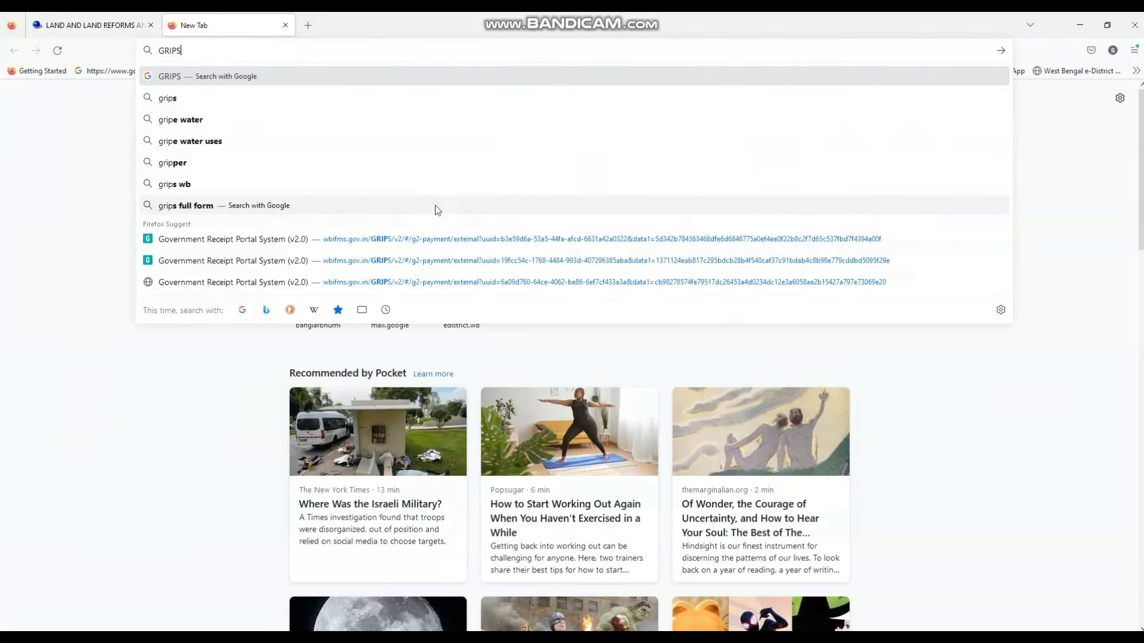
key("Return")
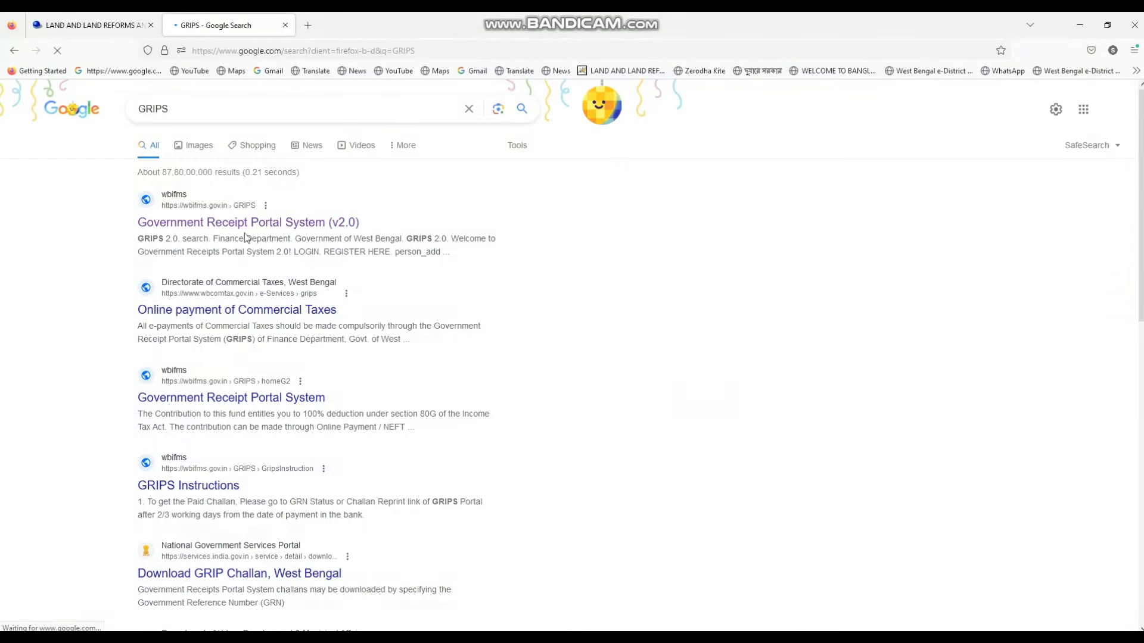
left_click(231, 227)
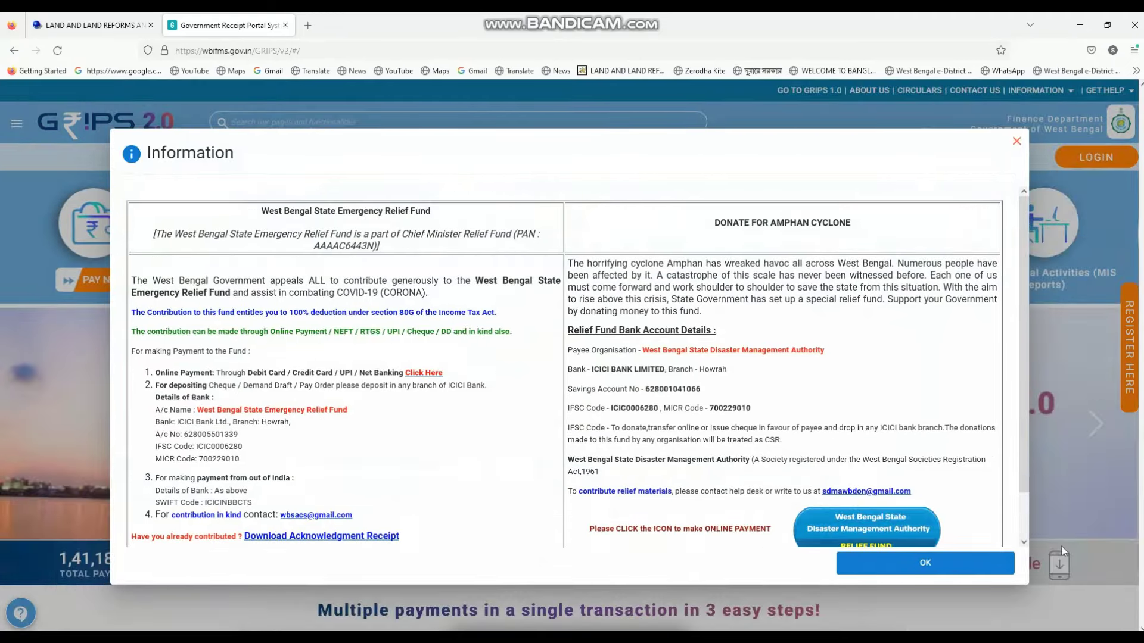
Close the Information notice and go to Challan Search's Search Challan With Mobile Number form
left_click(878, 562)
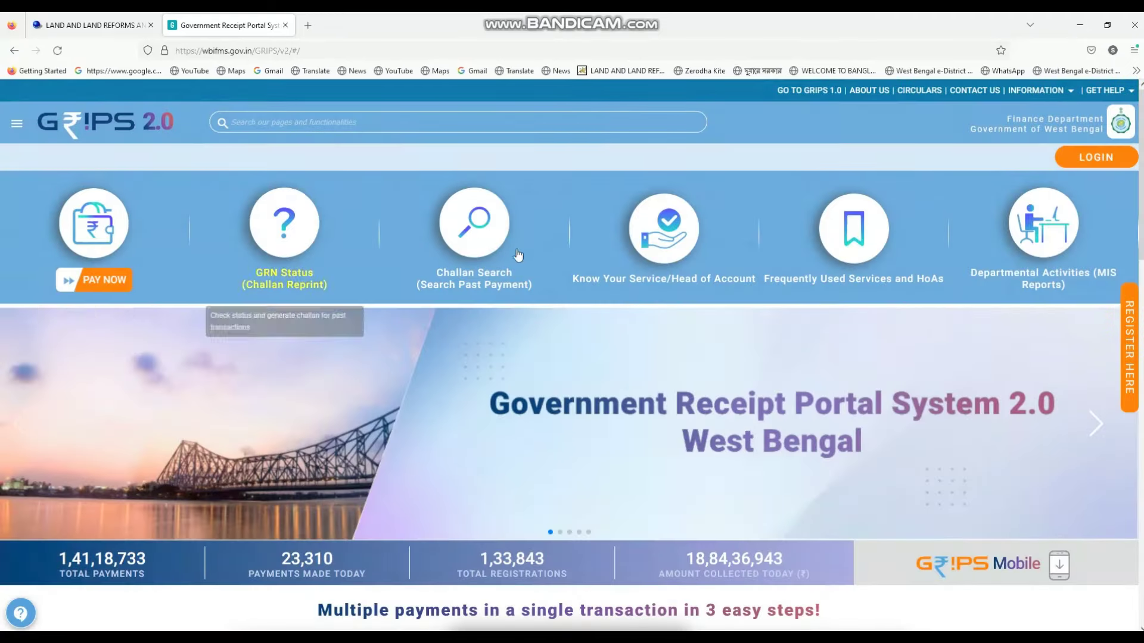
left_click(473, 222)
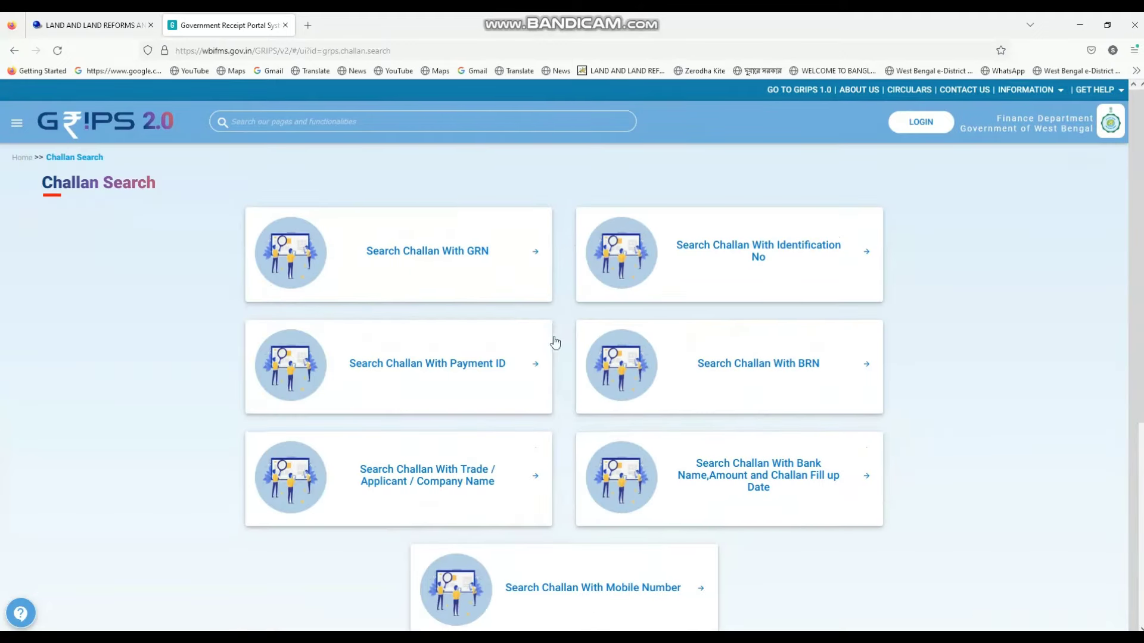
scroll(554, 340, "down", 5)
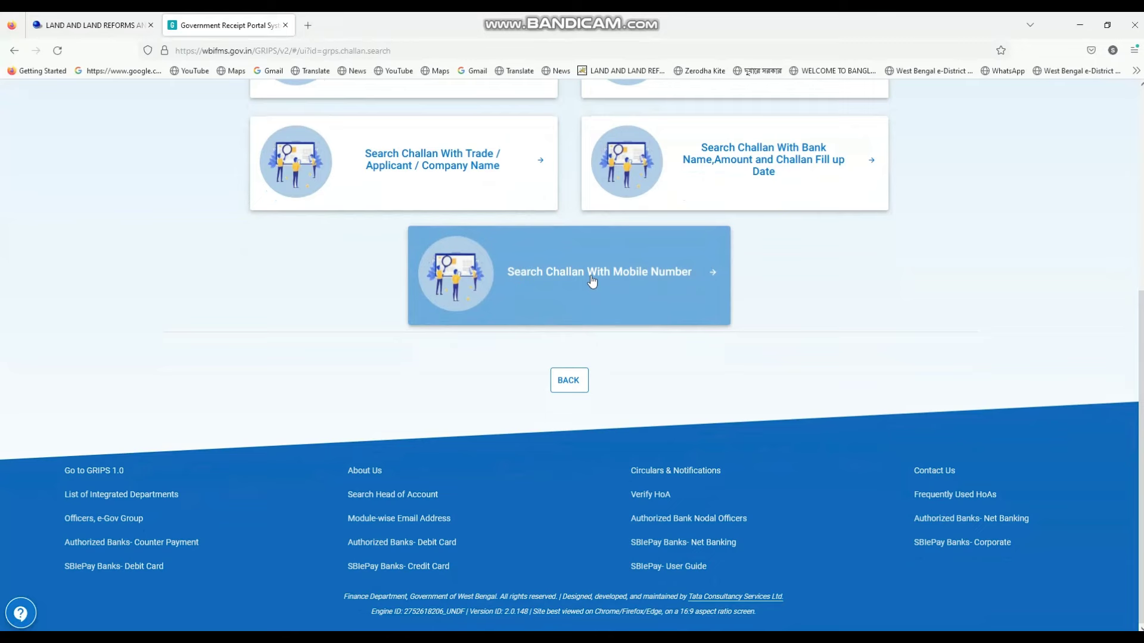
scroll(582, 290, "up", 5)
scroll(595, 417, "down", 4)
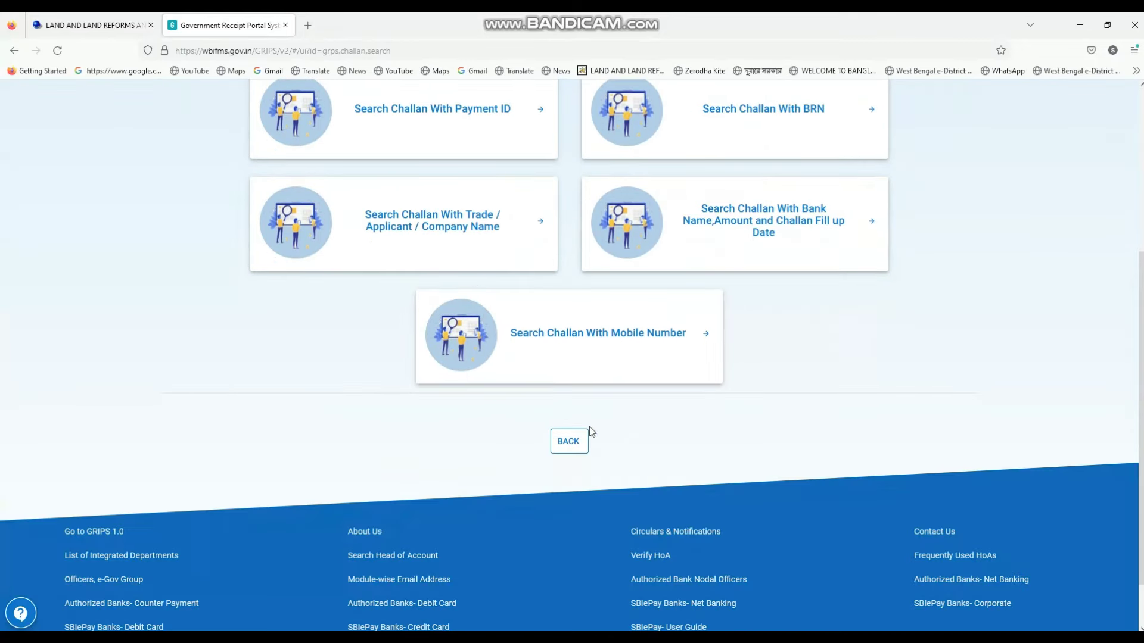
left_click(651, 345)
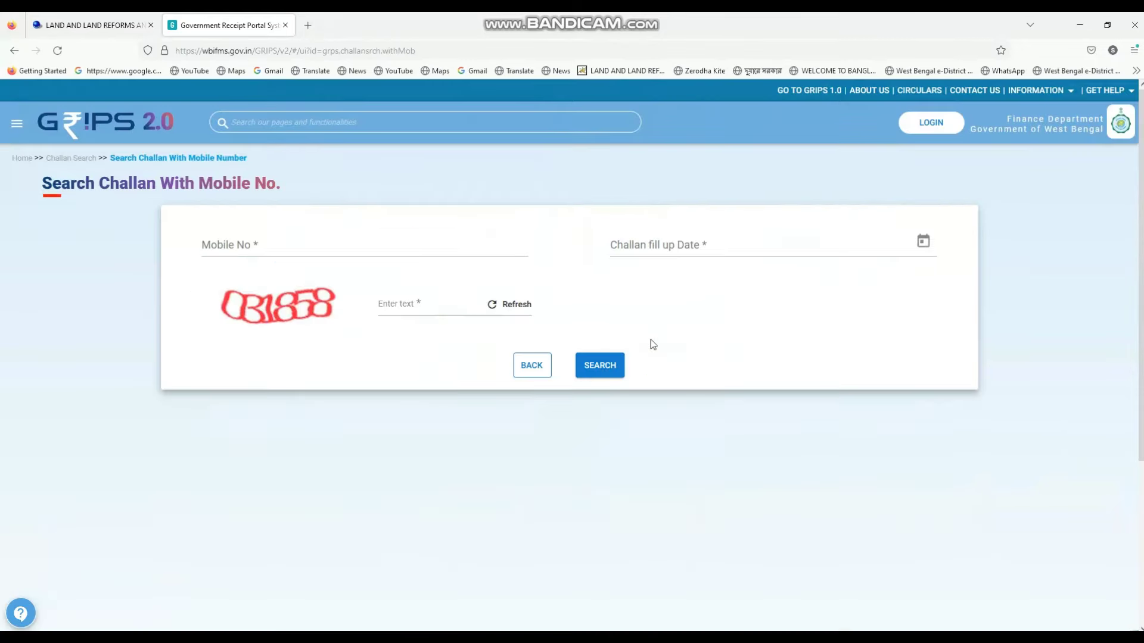
left_click(92, 25)
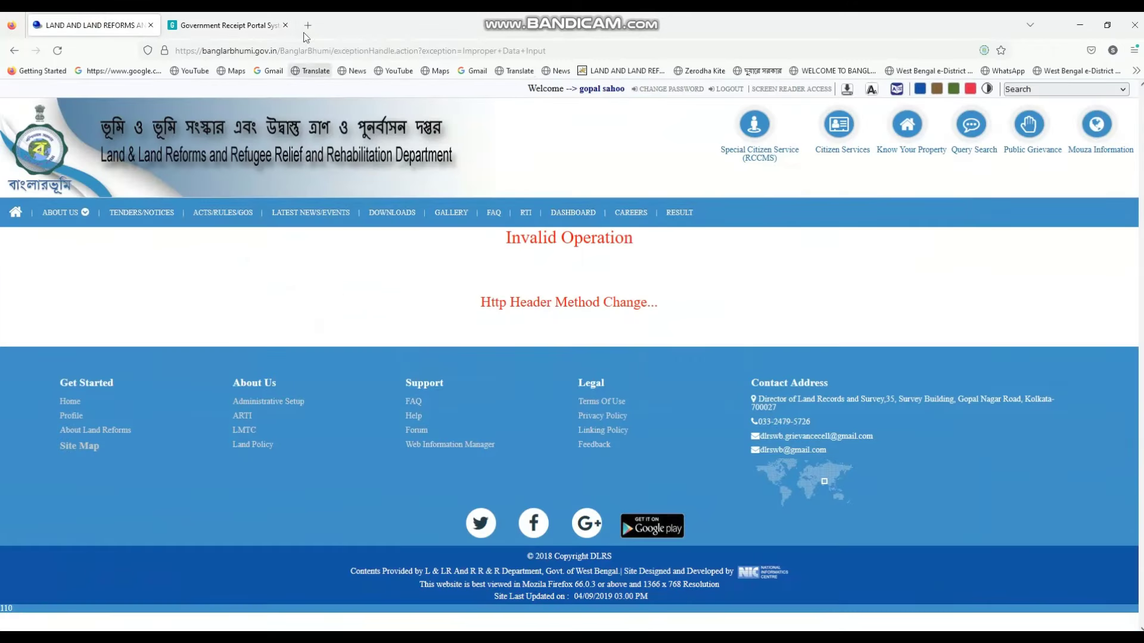
left_click(205, 25)
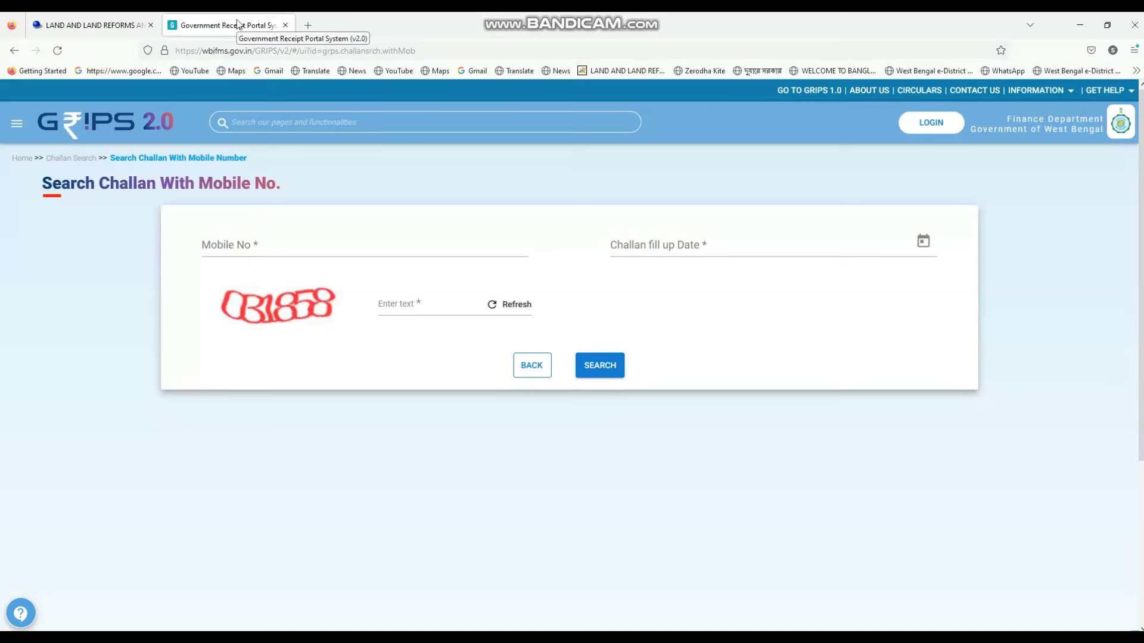
left_click(257, 249)
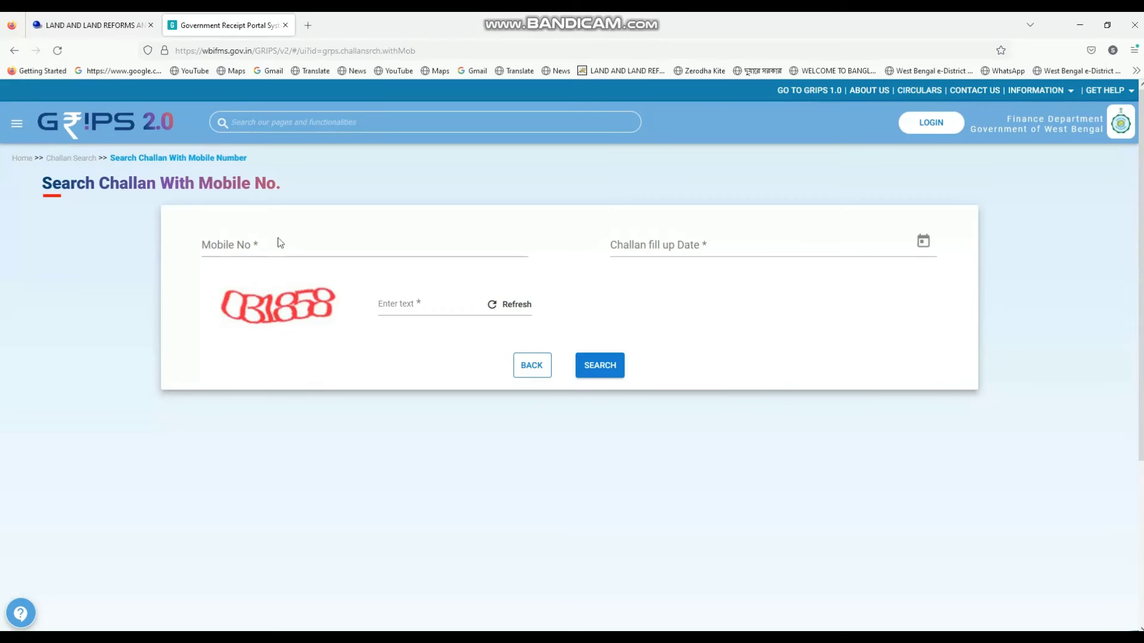
left_click(249, 241)
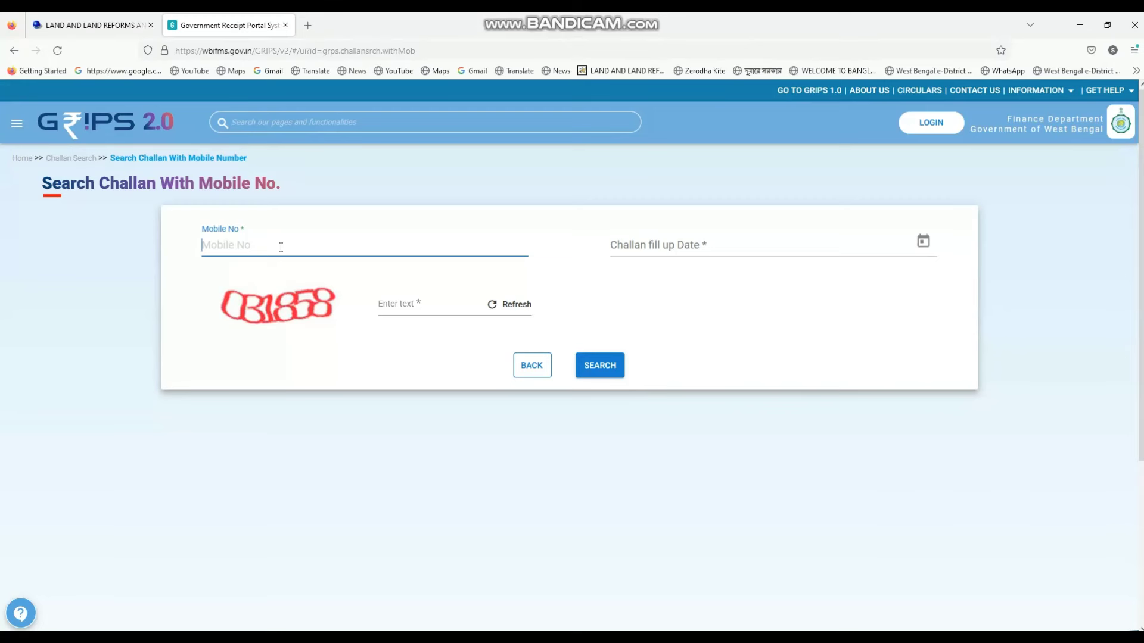
Search challans with the mobile number, date 01/01/2024 and the captcha text
left_click(659, 245)
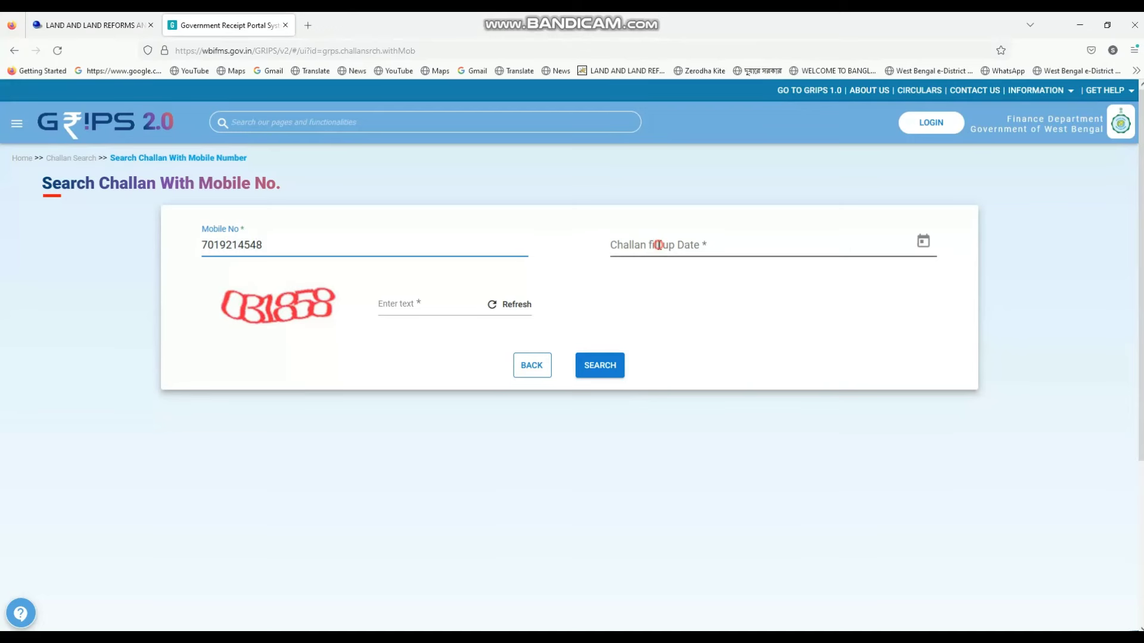
left_click(651, 360)
left_click(398, 306)
type("03")
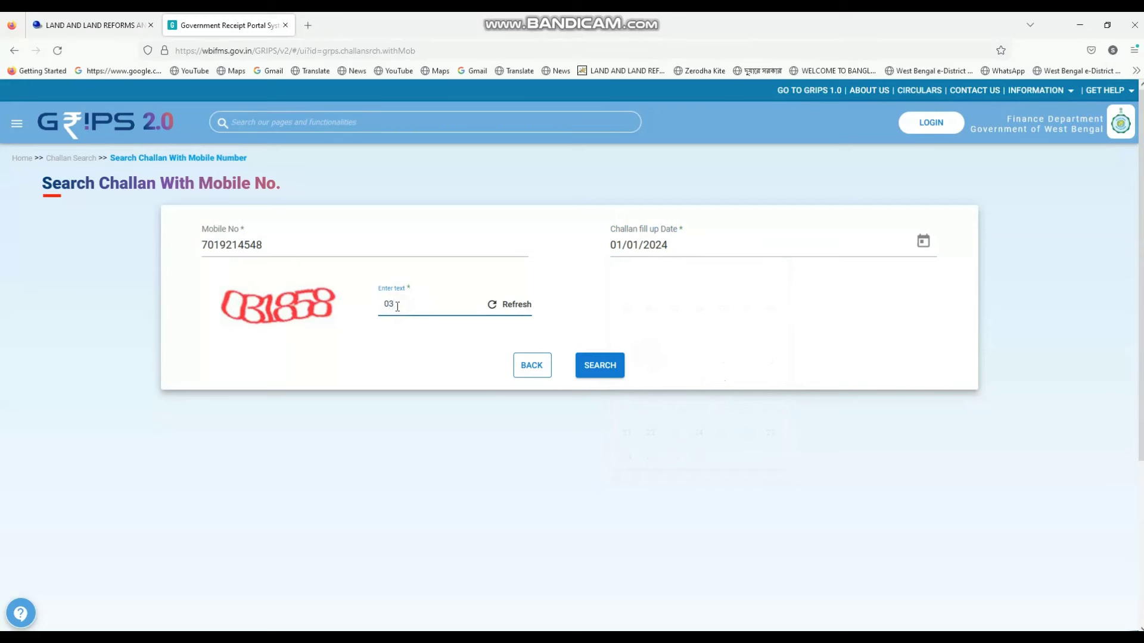
type("1858")
left_click(604, 365)
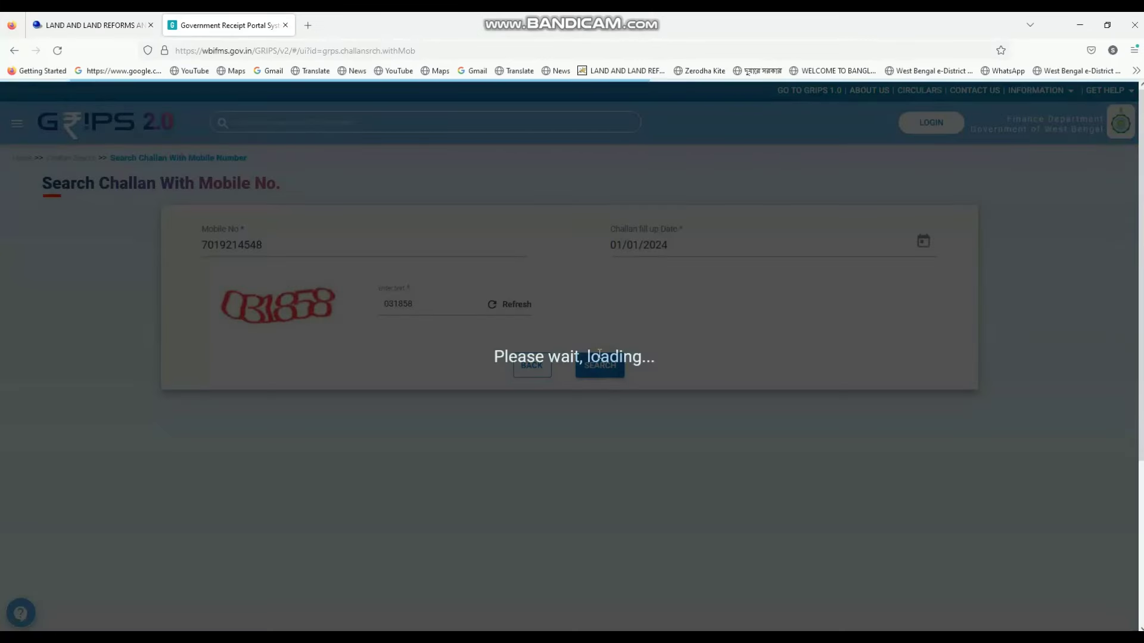
Scroll to the Search Results showing the GRN dated 01/01/2024 with Success status
scroll(597, 363, "down", 3)
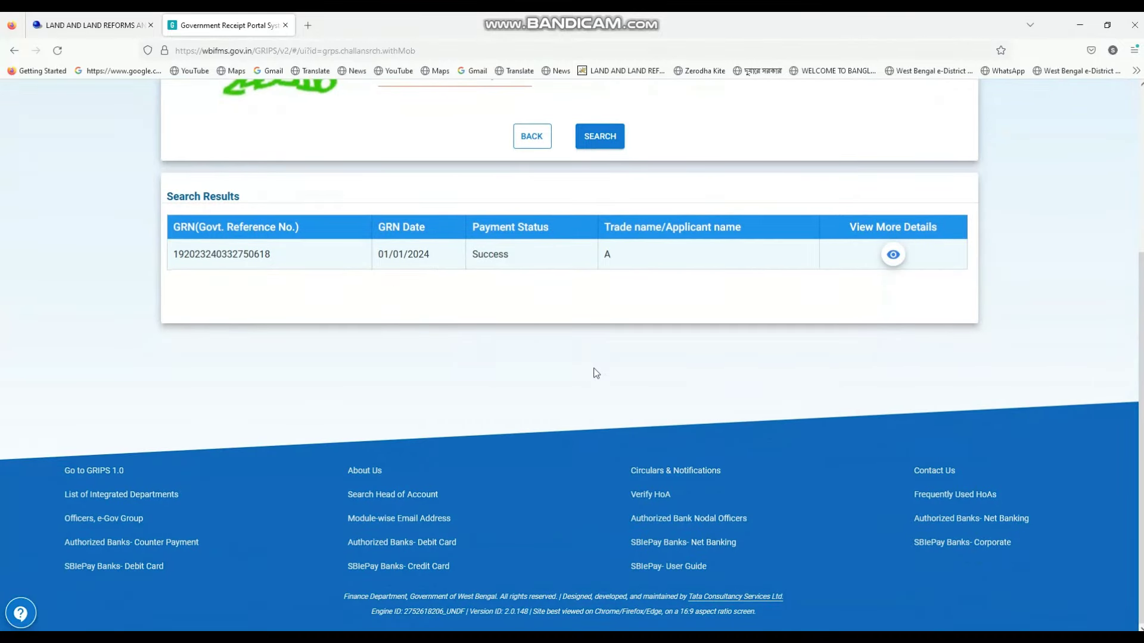